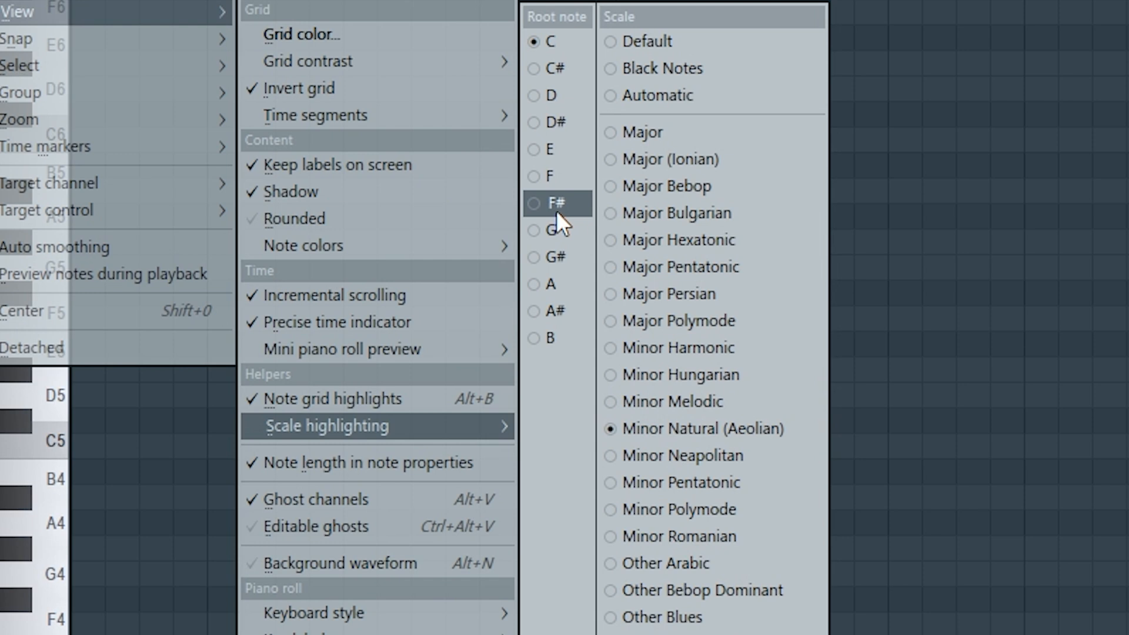
# Set the root note of the piano roll's scale highlighting to F#, with the Minor Natural (Aeolian) scale
pyautogui.click(549, 204)
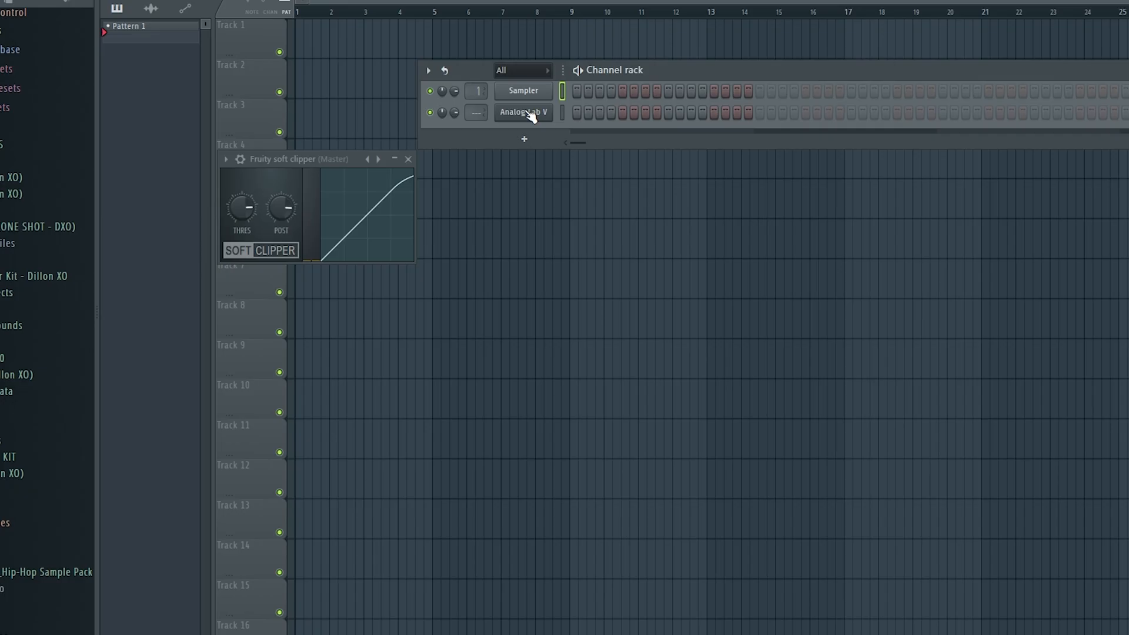
# Open the Analog Lab V channel and audition the Focused preset in the BLCKLGHT bank
pyautogui.click(531, 114)
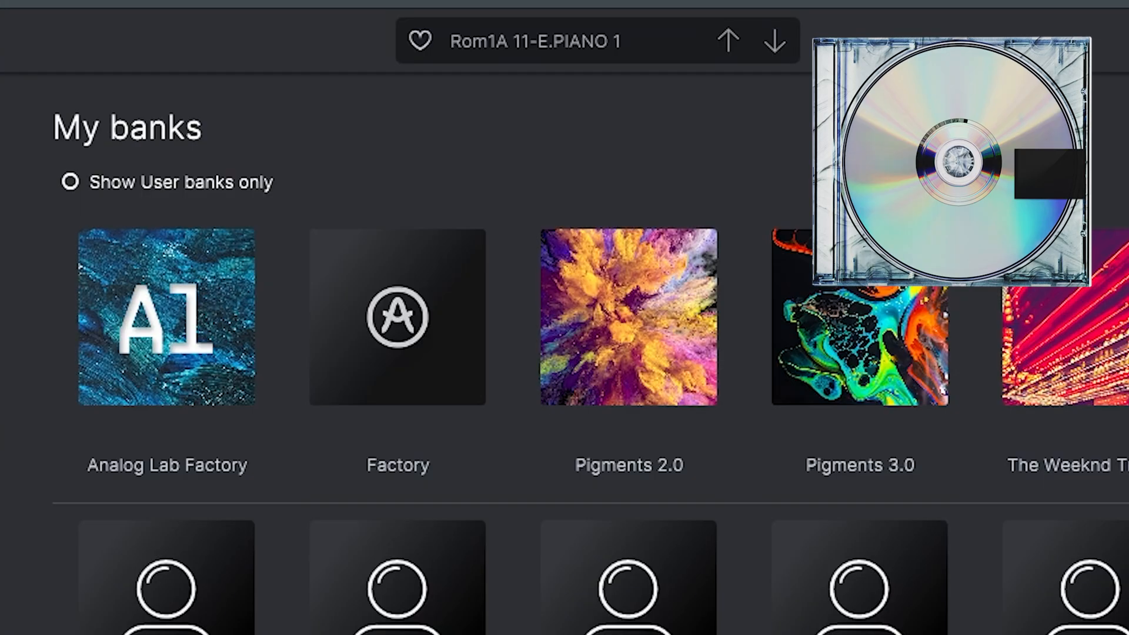
pyautogui.click(982, 258)
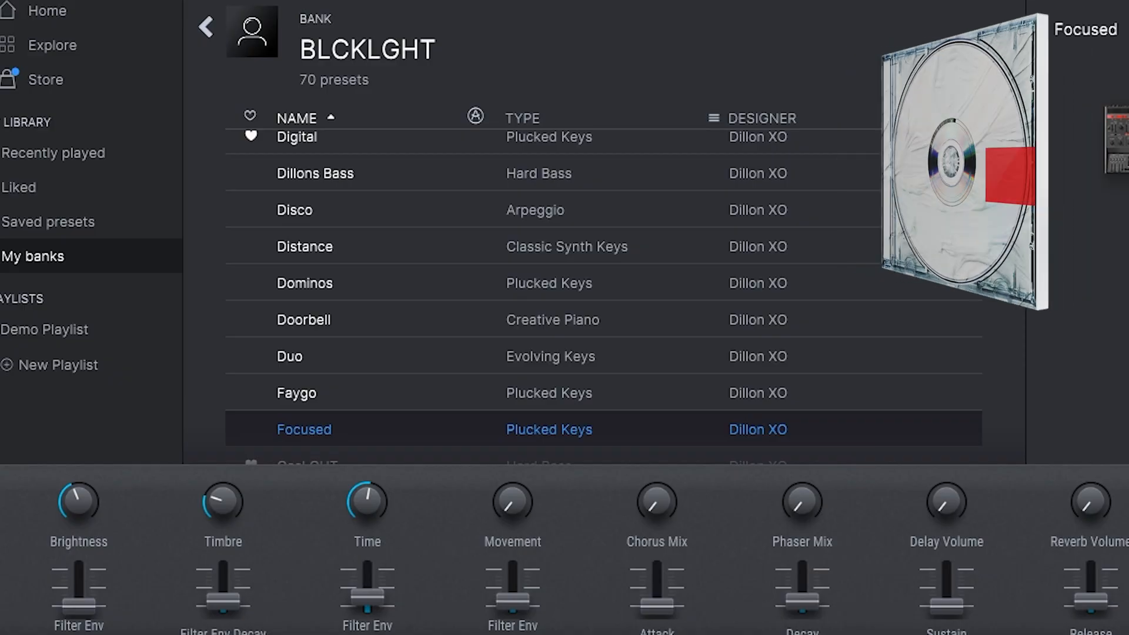
pyautogui.scroll(-1, 379, 346)
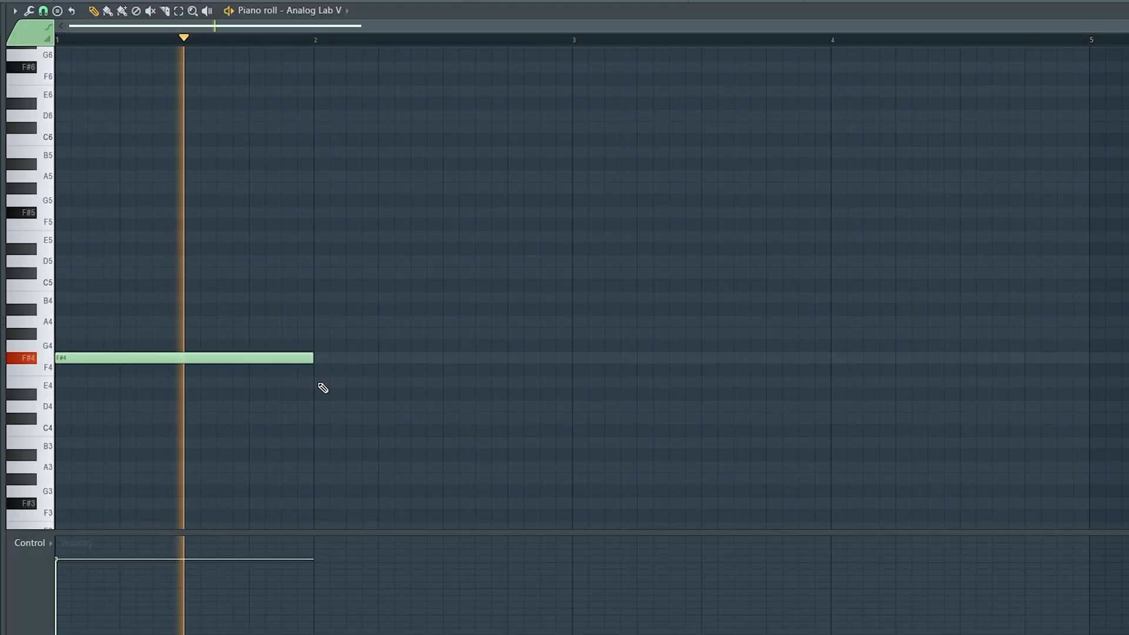
# Draw one-bar root notes E4, C#4 and D4 in bars 2, 3 and 4
pyautogui.click(316, 382)
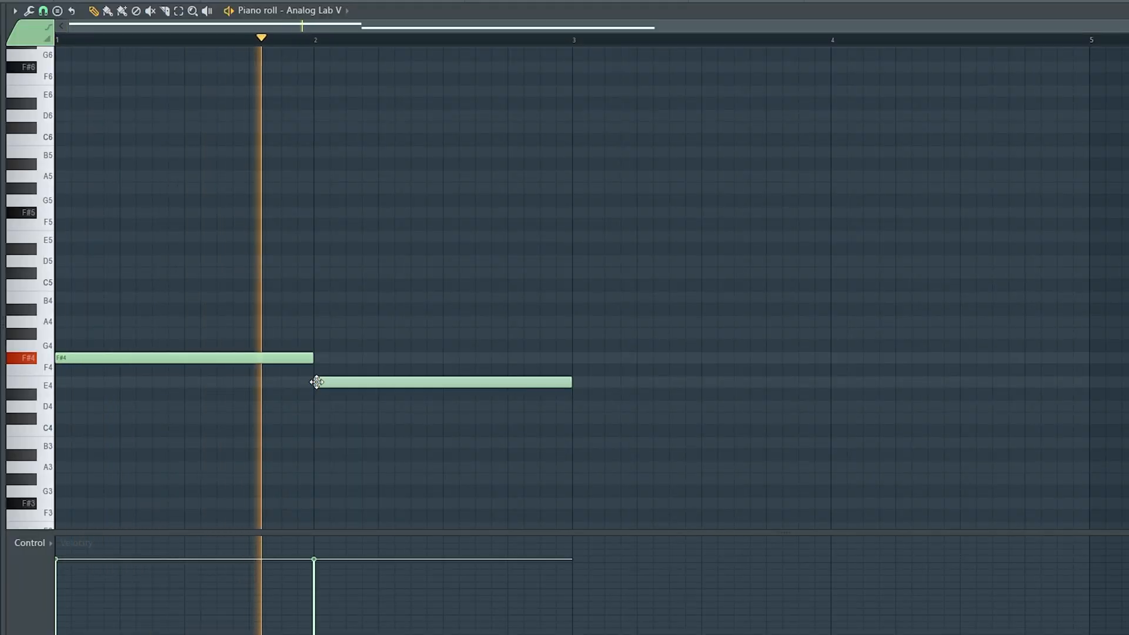
pyautogui.click(576, 418)
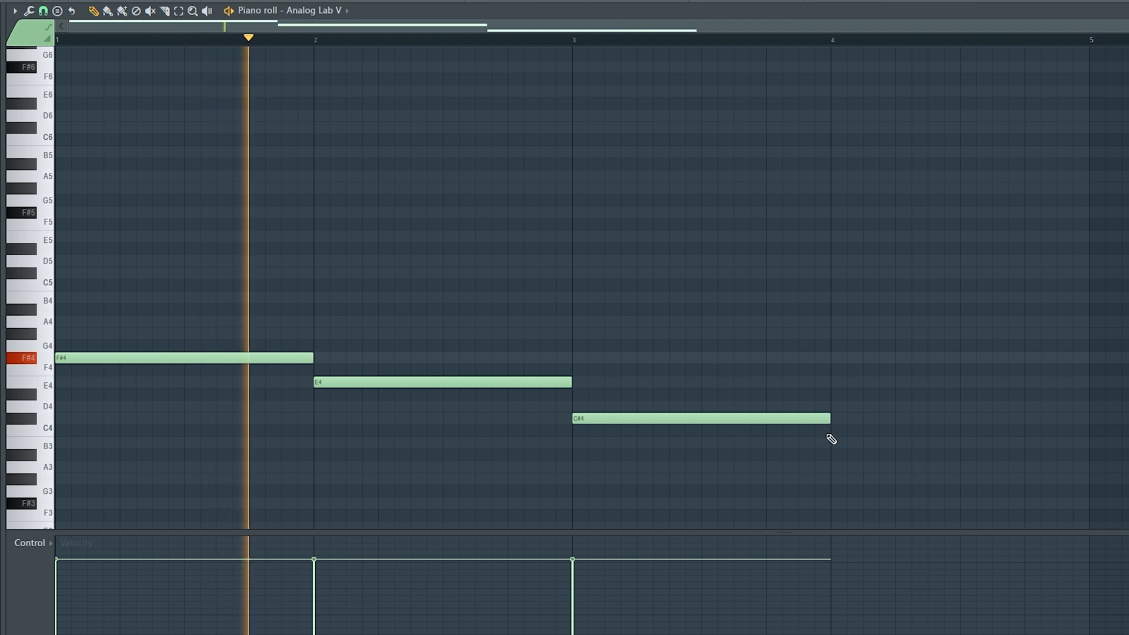
pyautogui.click(833, 406)
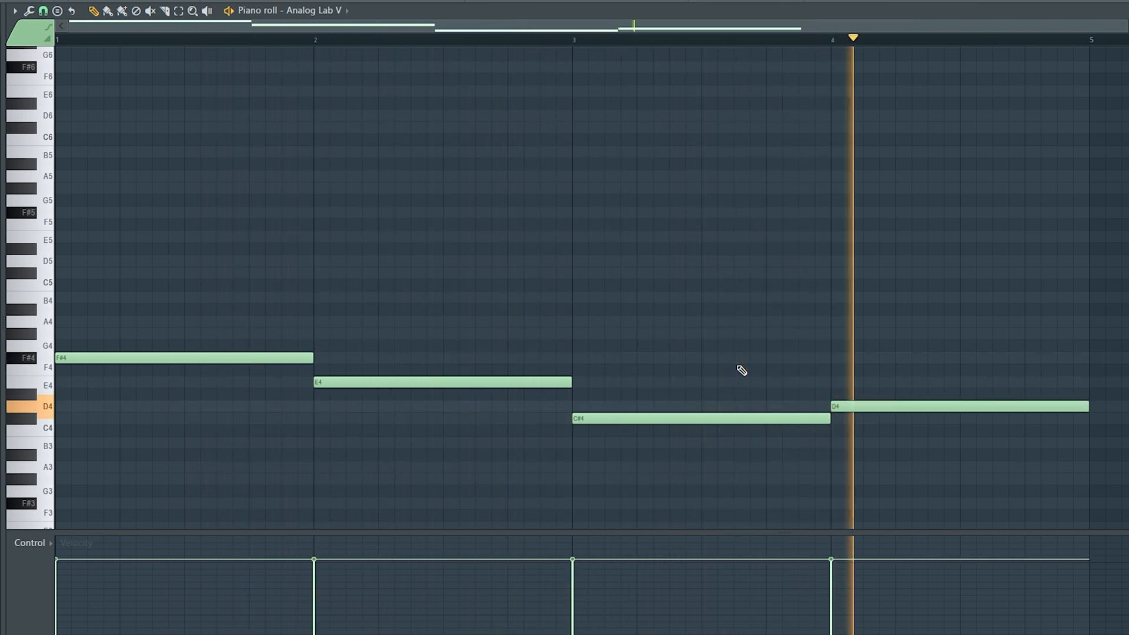
# Duplicate the four root notes and raise the copies seven semitones to add each chord's fifth
pyautogui.hotkey('ctrl', 'a')
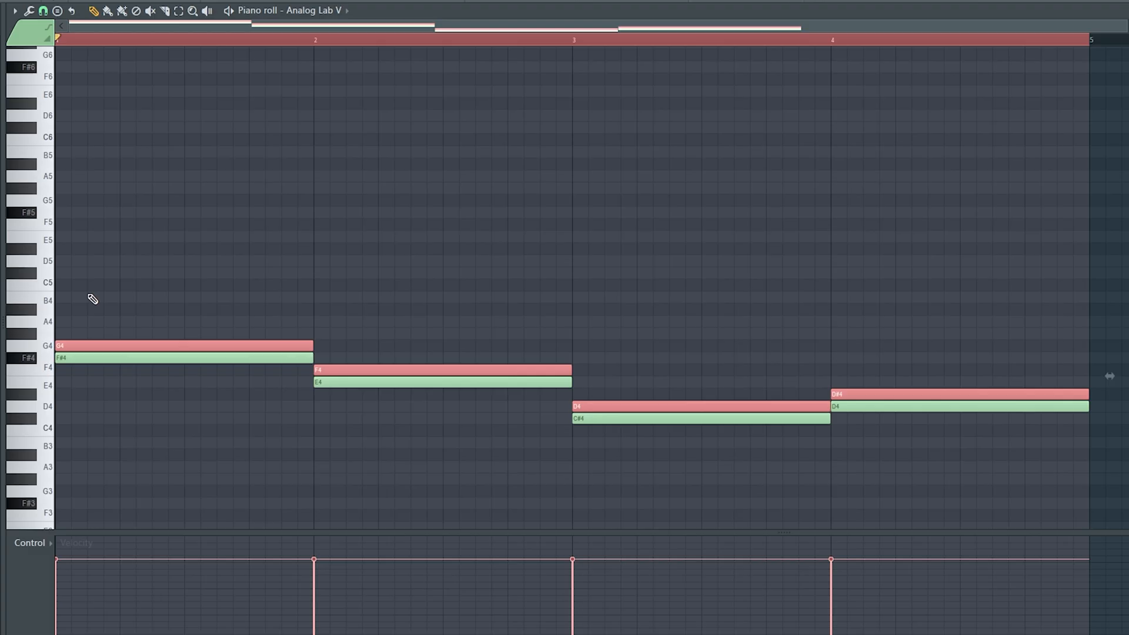
pyautogui.hotkey('shift', 'Up')
pyautogui.hotkey('shift', 'Up')
pyautogui.hotkey('shift', 'Up')
pyautogui.hotkey('shift', 'Up')
pyautogui.hotkey('shift', 'Up')
pyautogui.hotkey('shift', 'Up')
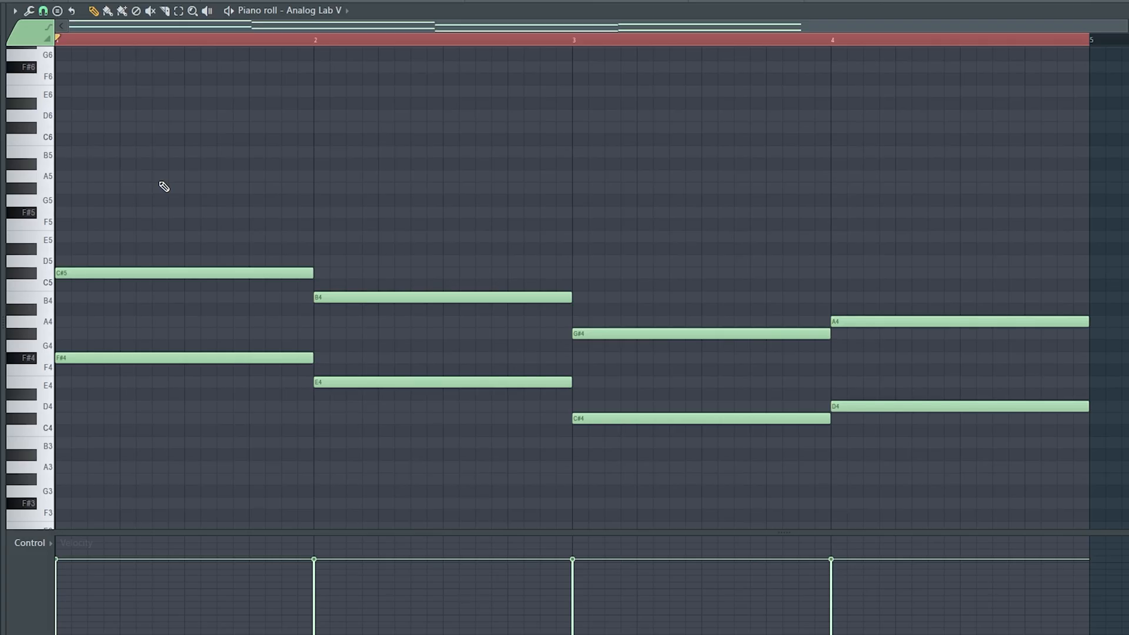
pyautogui.moveTo(159, 171); pyautogui.dragTo(1021, 513)
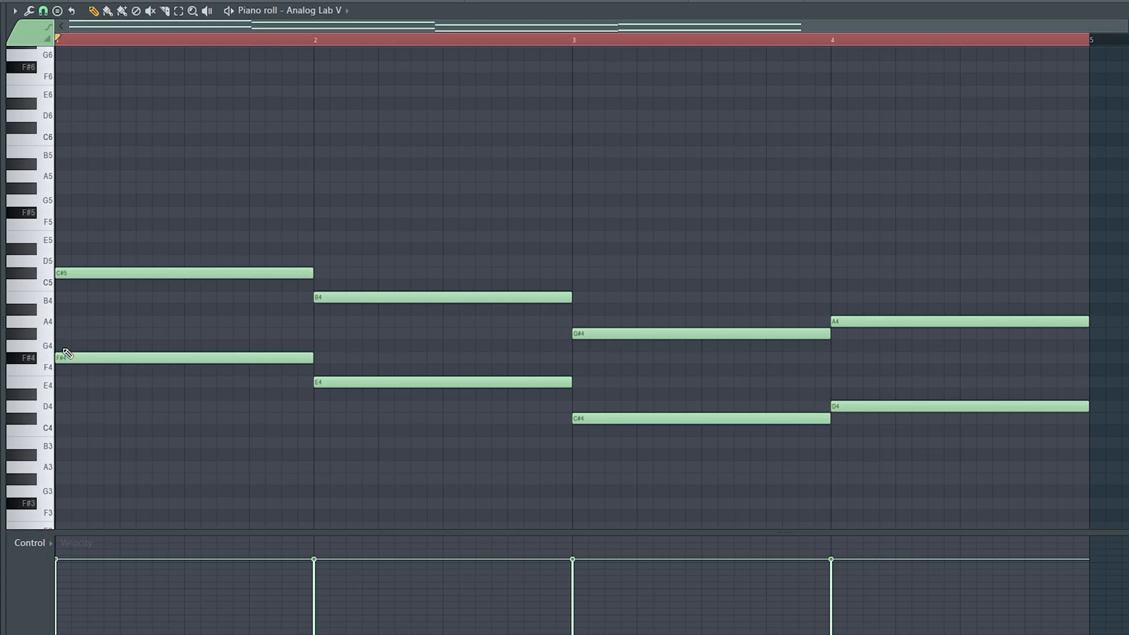
# Add the middle notes A4, G#4, E4 and F#4 to the chords in bars 1 to 4 and play the progression
pyautogui.click(66, 347)
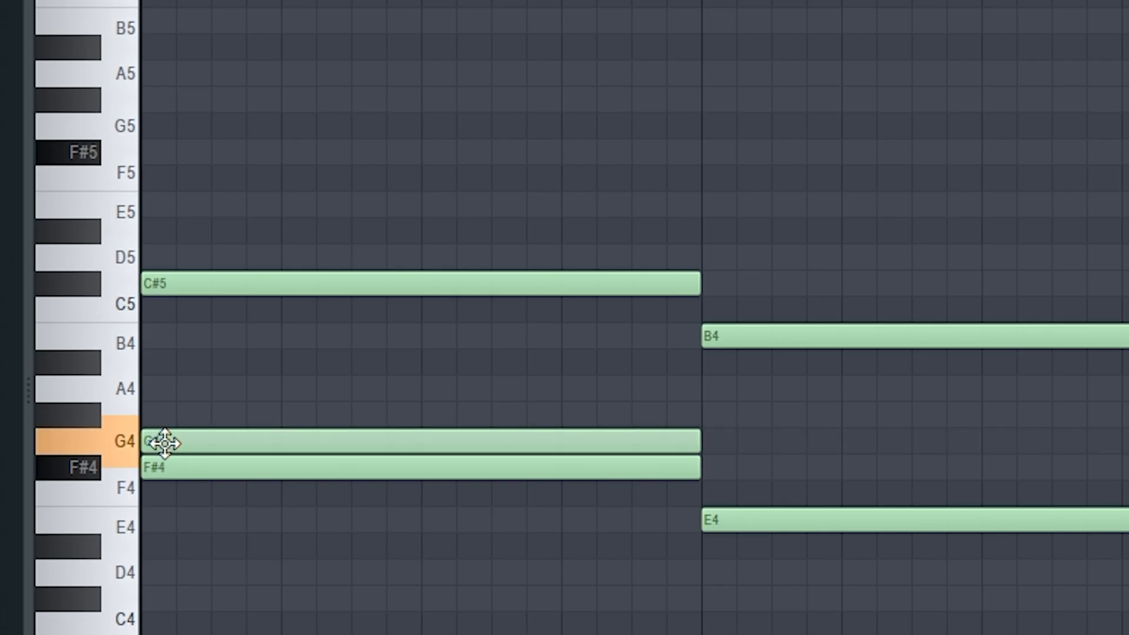
pyautogui.moveTo(165, 443); pyautogui.dragTo(173, 378)
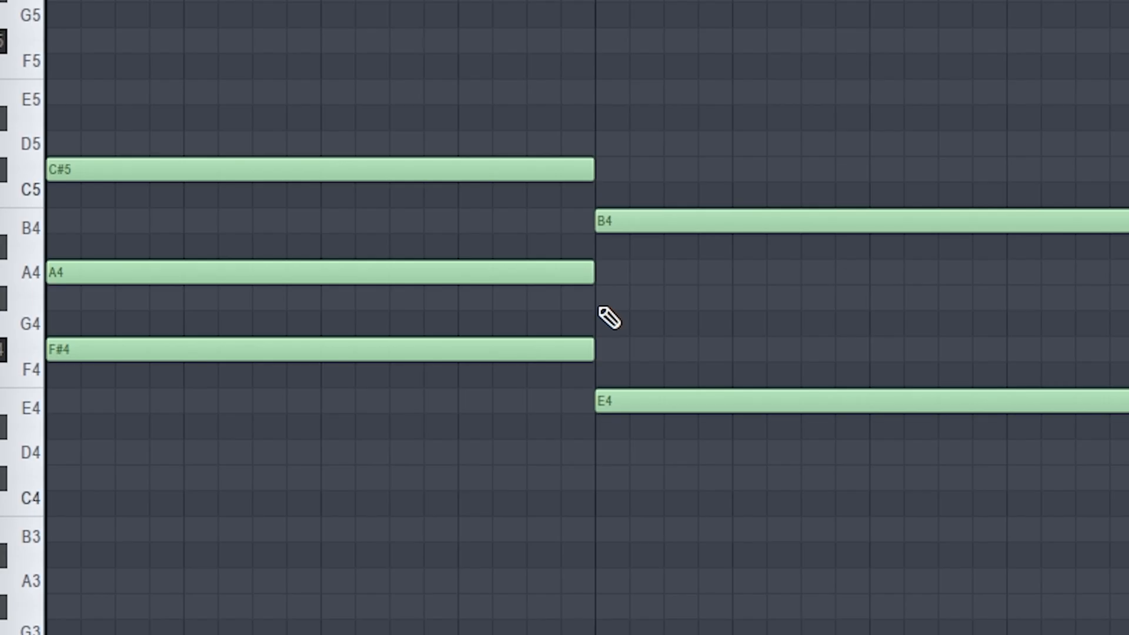
pyautogui.click(599, 303)
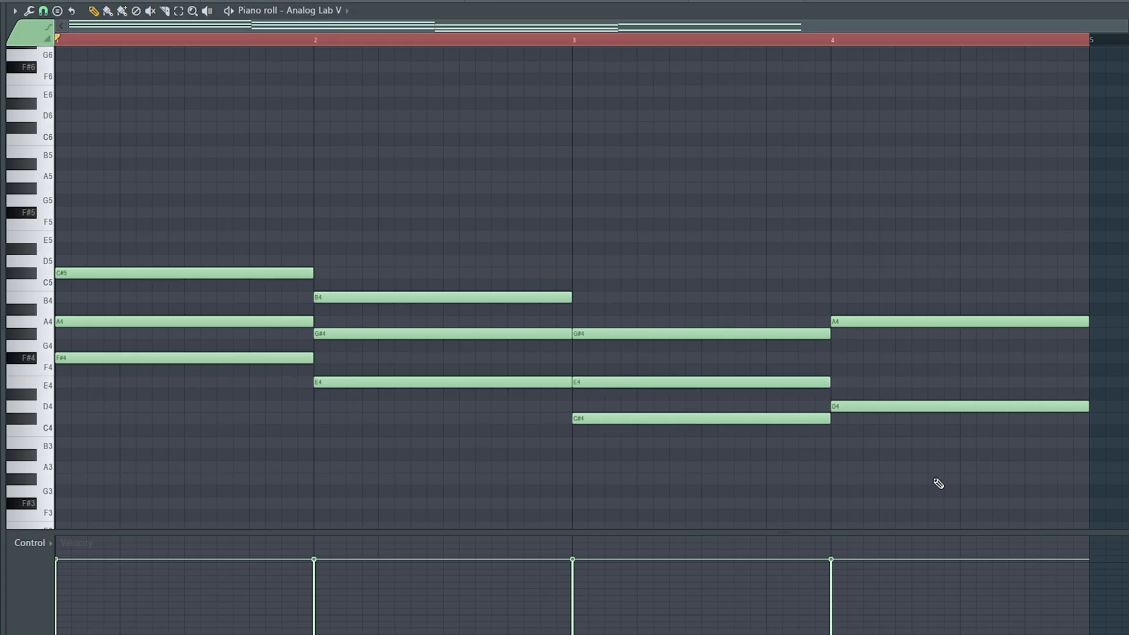
pyautogui.click(833, 359)
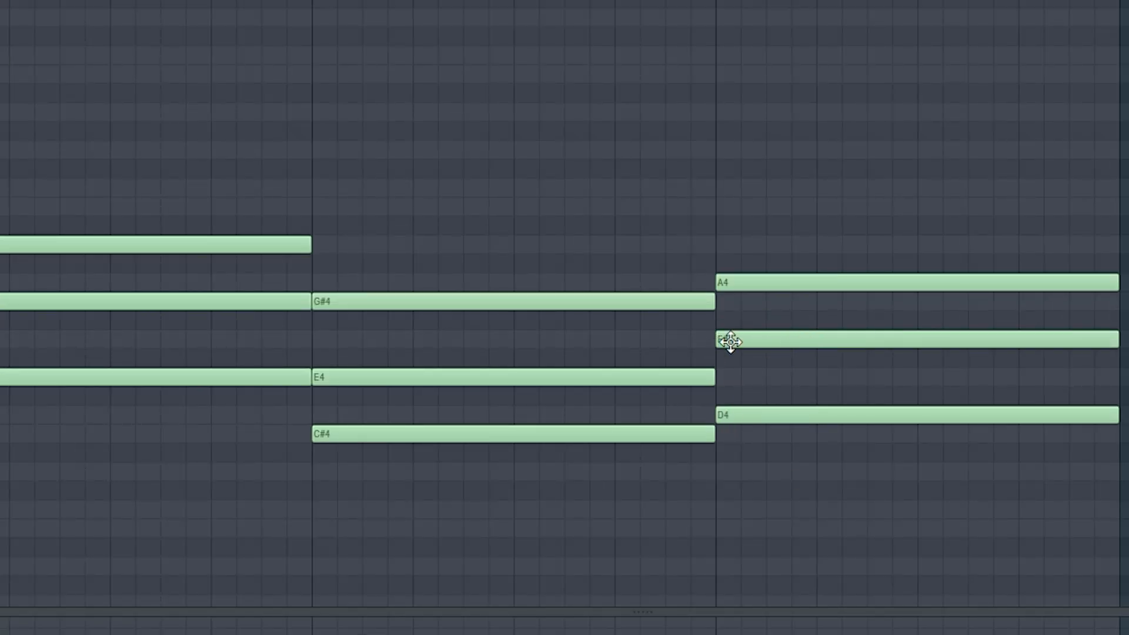
pyautogui.moveTo(751, 344); pyautogui.dragTo(735, 328)
pyautogui.press('space')
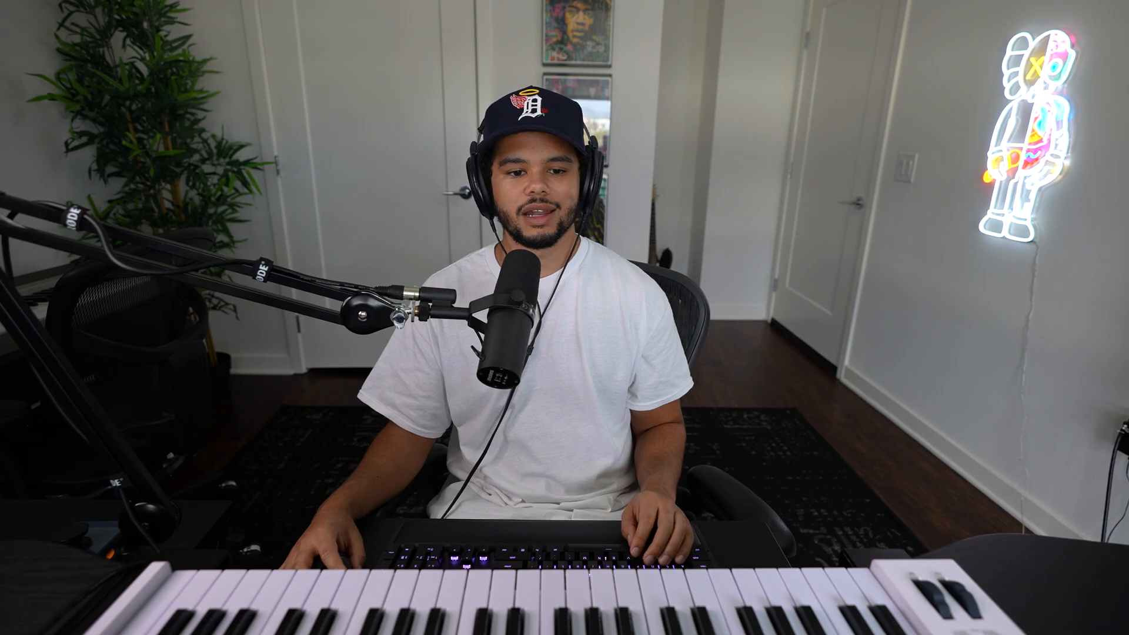
# Add the sevenths E5, D5, B4 and C#5 on top of the chords in bars 1 to 4
pyautogui.click(101, 237)
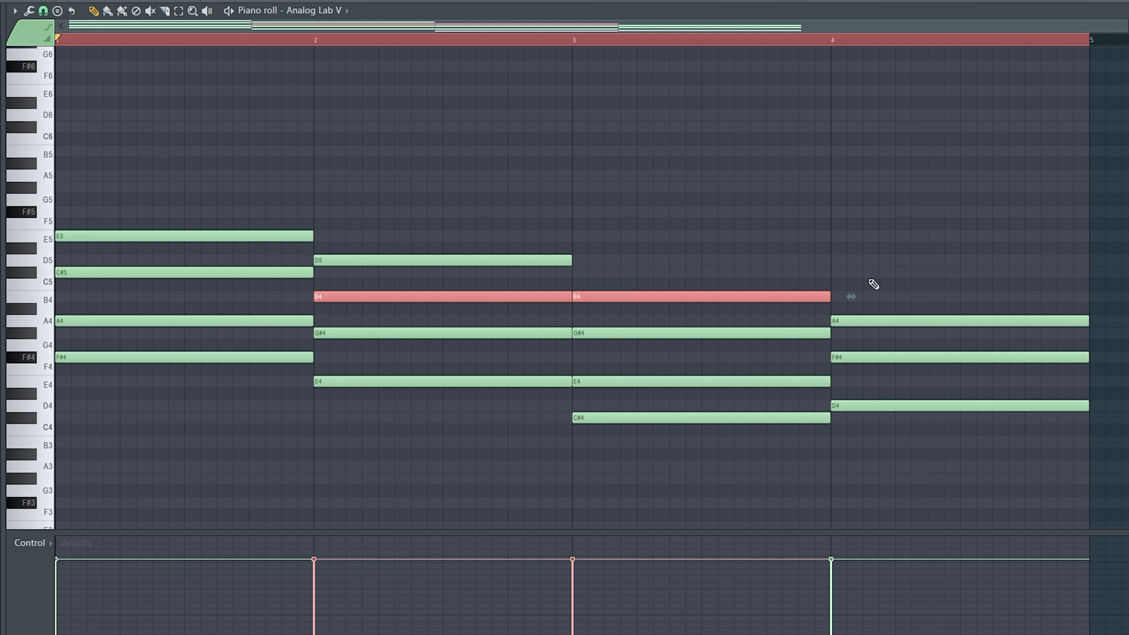
pyautogui.moveTo(895, 257); pyautogui.dragTo(178, 265)
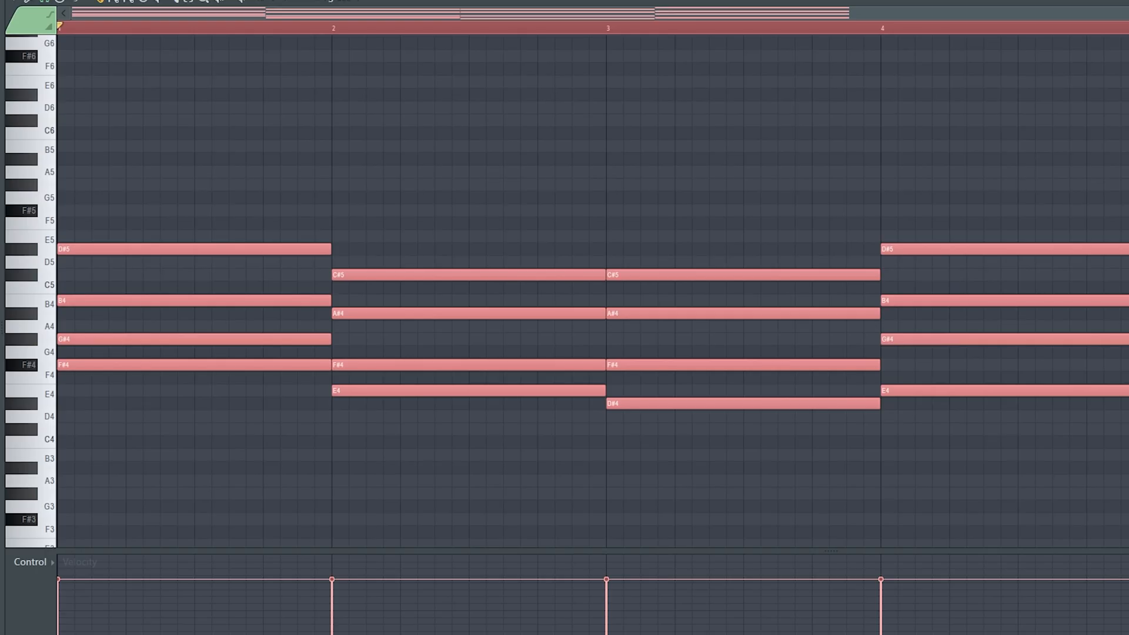
# Raise the third of each chord one octave, to A5, G#5, E5 and F#5, and play the progression
pyautogui.scroll(1, 587, 334)
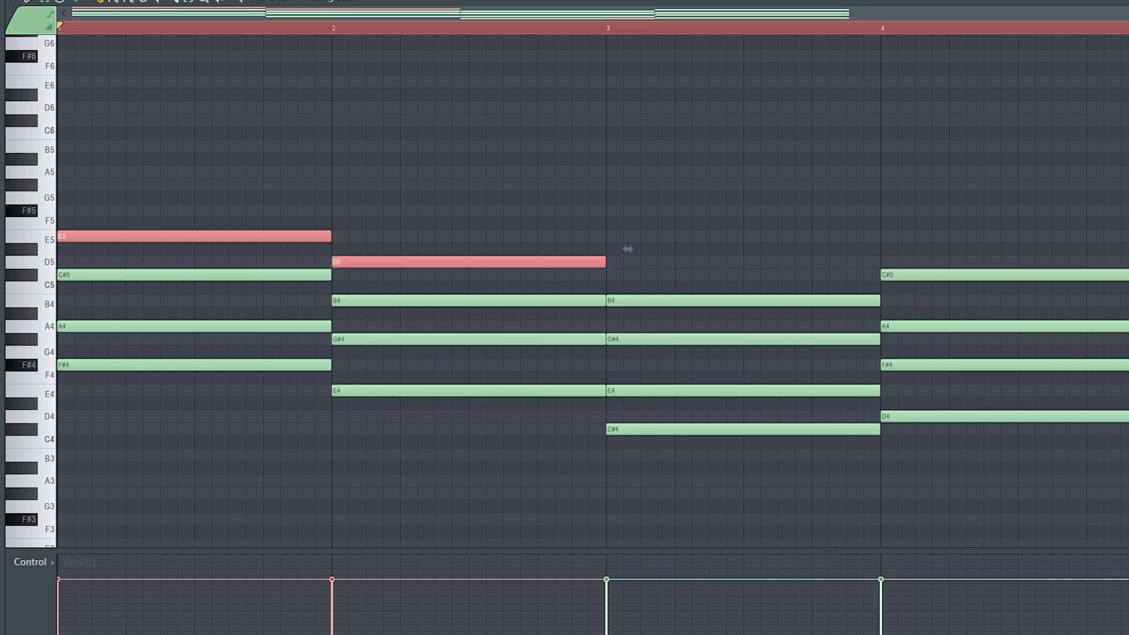
pyautogui.click(595, 190)
pyautogui.moveTo(275, 221); pyautogui.dragTo(1088, 547)
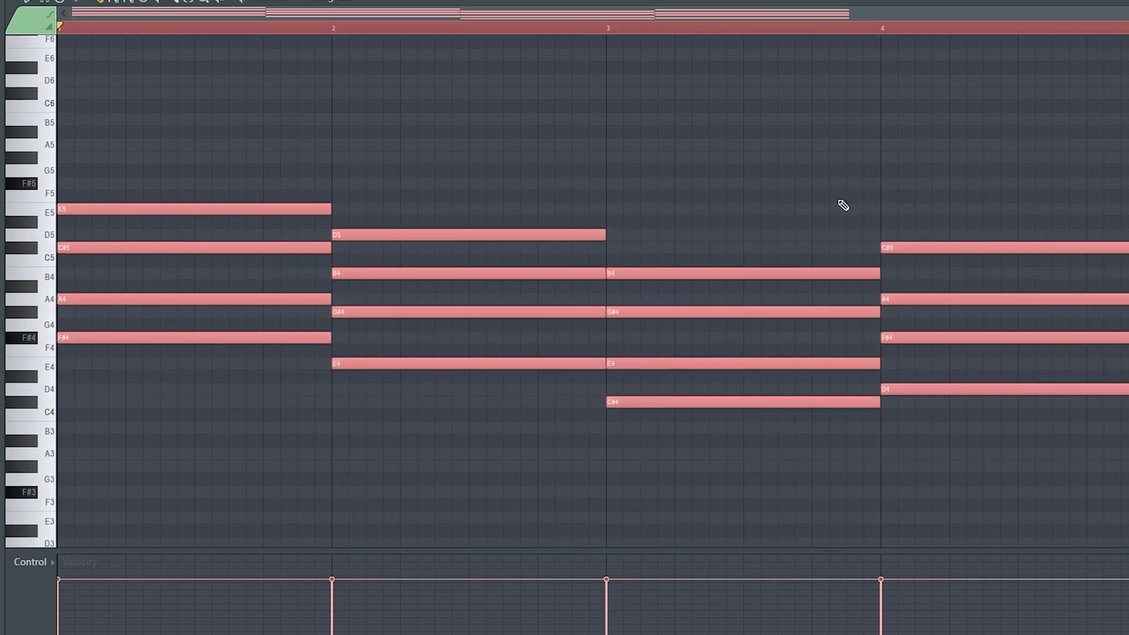
pyautogui.click(668, 71)
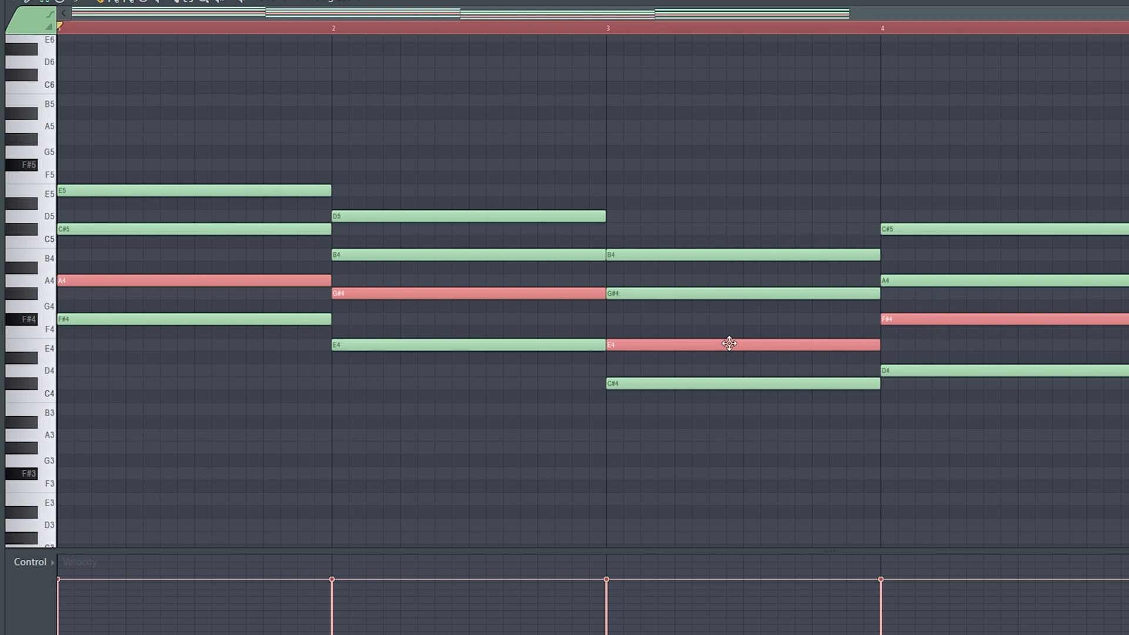
pyautogui.hotkey('ctrl', 'Up')
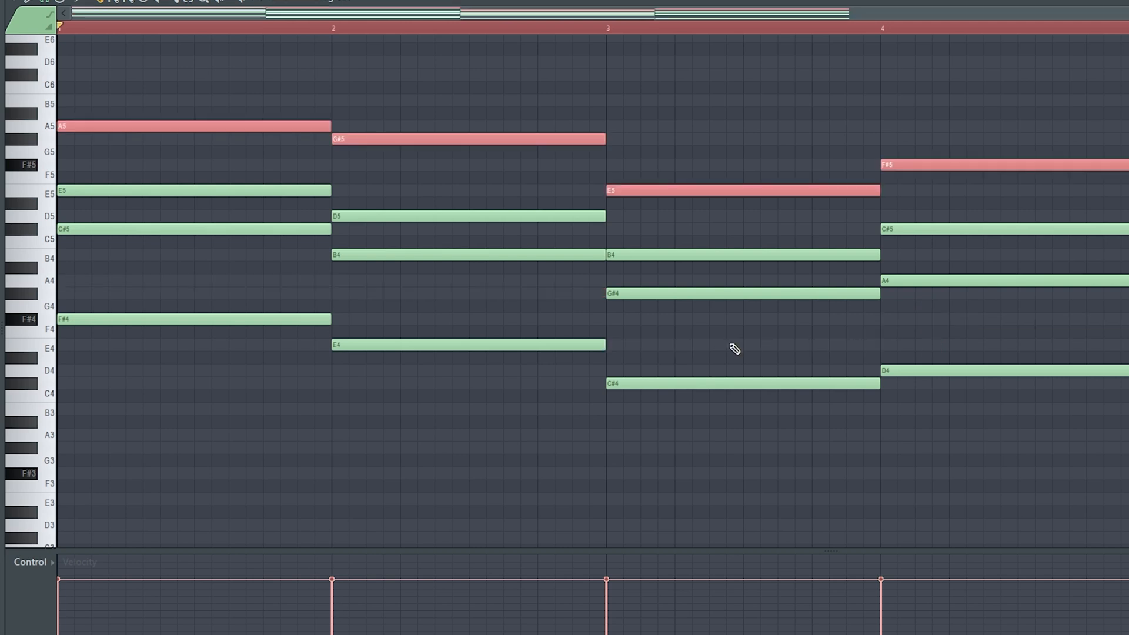
pyautogui.press('space')
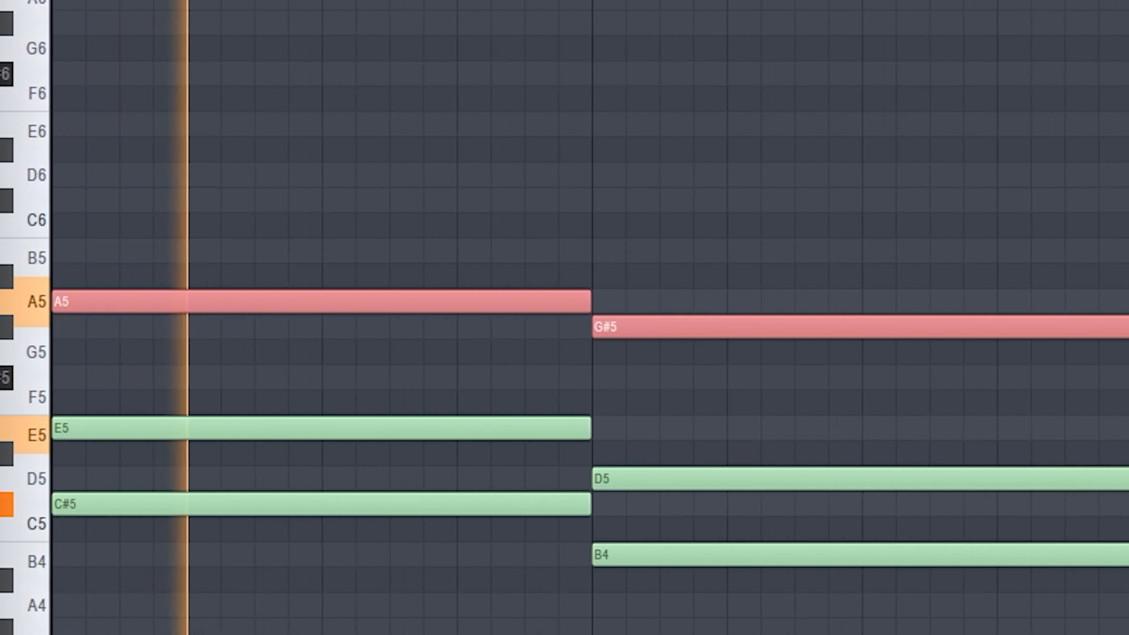
# Select all the chord notes and open the Randomize tool for them
pyautogui.click(735, 350)
pyautogui.scroll(-2, 735, 349)
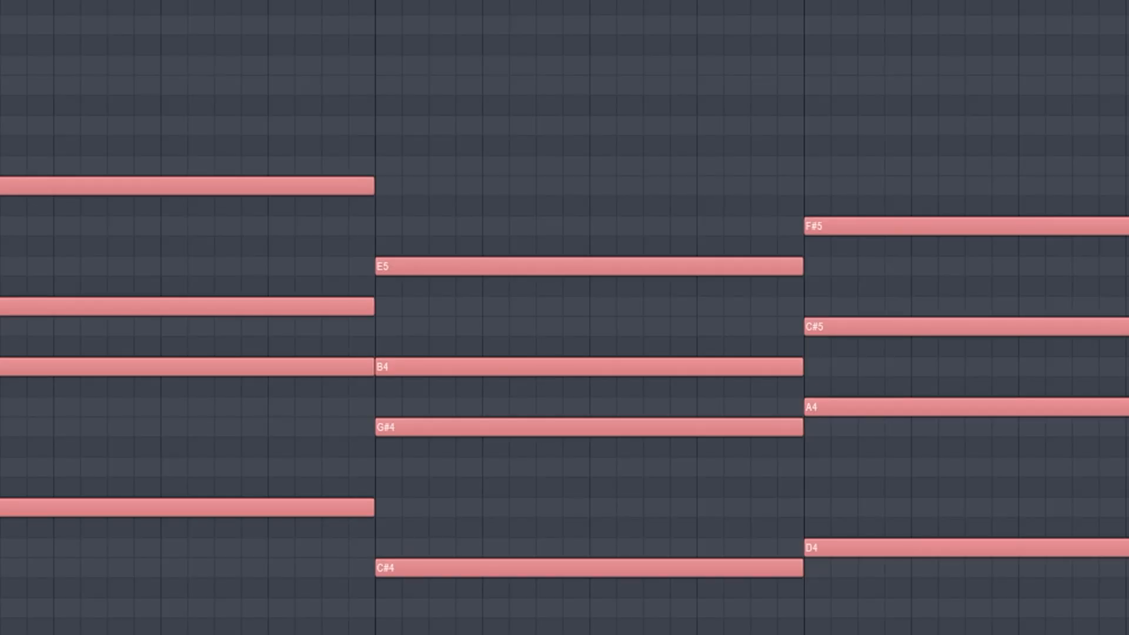
pyautogui.hotkey('alt', 'r')
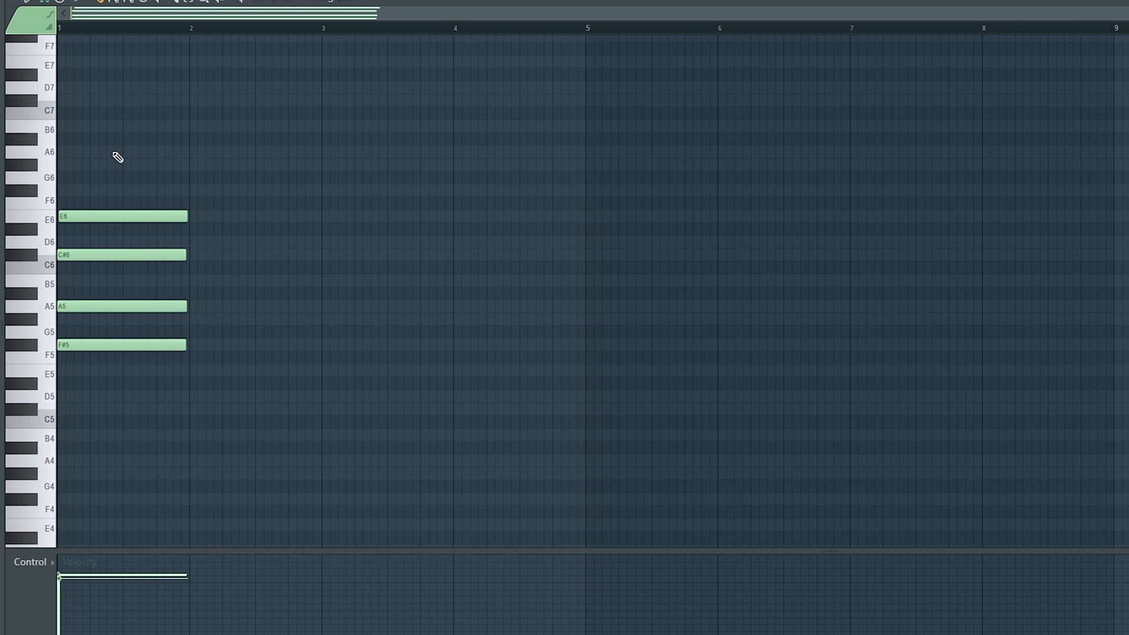
# Copy the F#5 chord from bar 1 to bar 2, lower the copy five semitones and play it back
pyautogui.hotkey('ctrl', 'a')
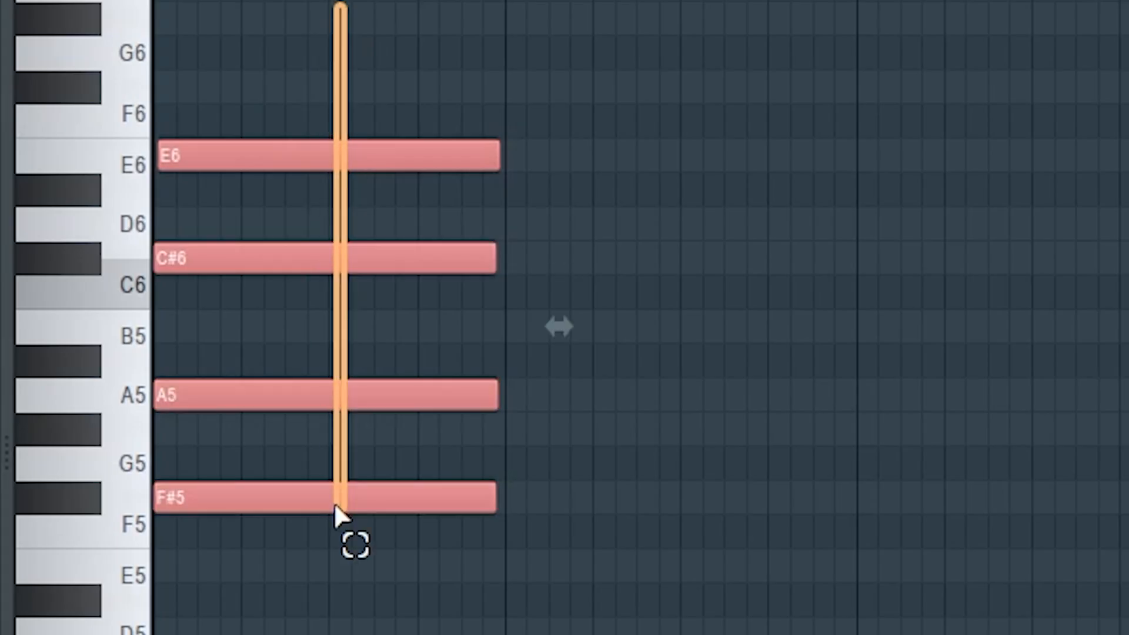
pyautogui.moveTo(114, 344); pyautogui.dragTo(255, 374)
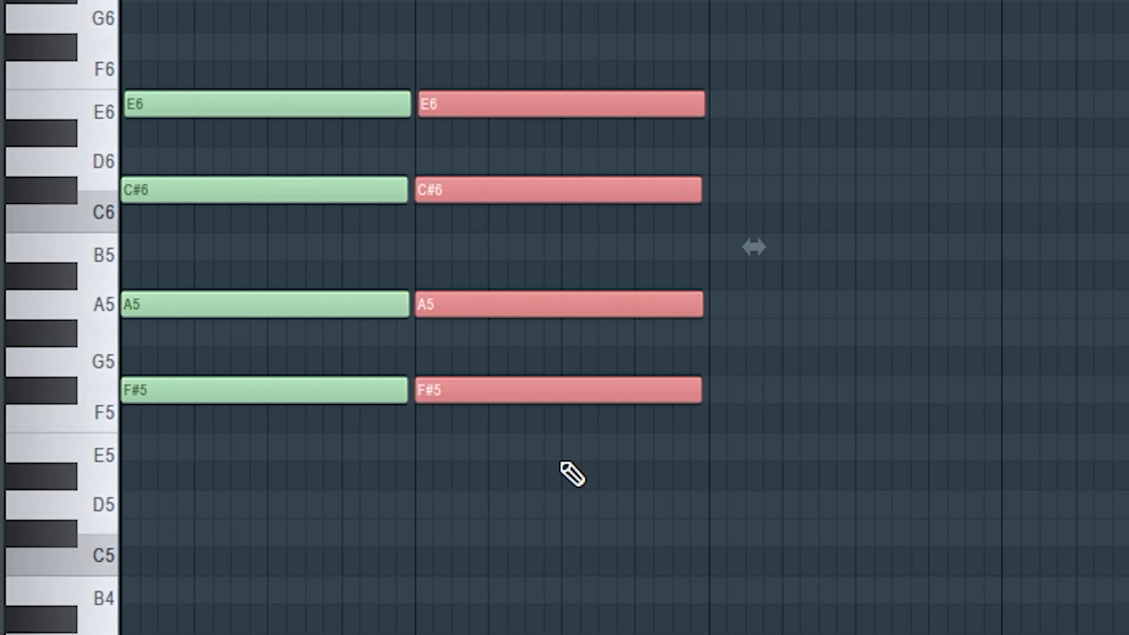
pyautogui.hotkey('shift', 'Down')
pyautogui.hotkey('shift', 'Down')
pyautogui.hotkey('shift', 'Down')
pyautogui.hotkey('shift', 'Down')
pyautogui.hotkey('shift', 'Down')
pyautogui.hotkey('ctrl', 'd')
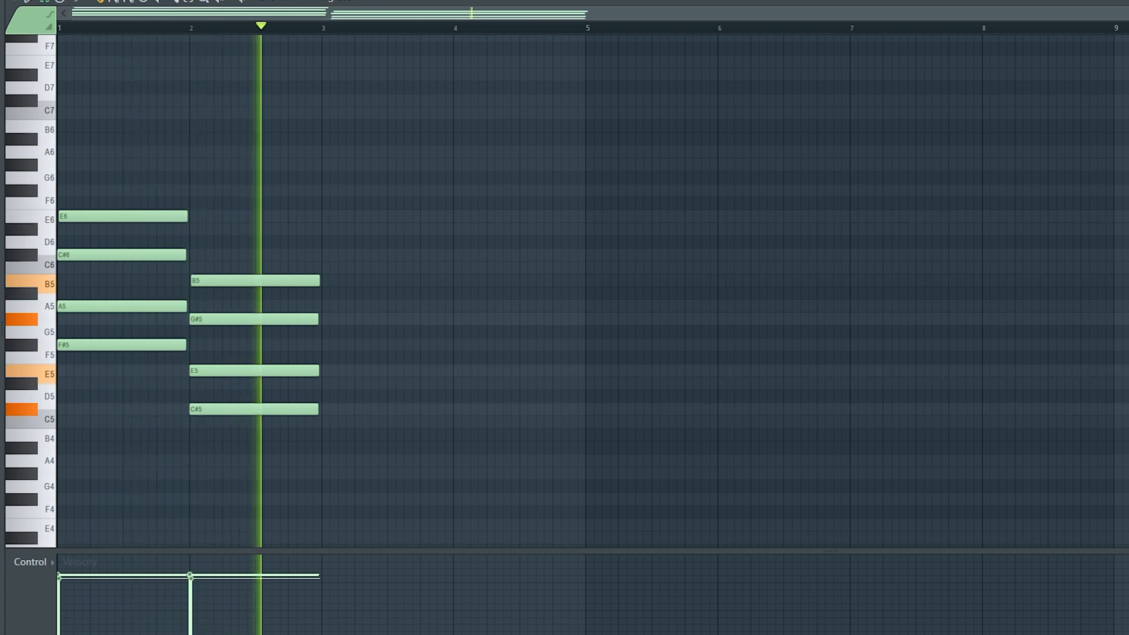
pyautogui.press('space')
# Copy the bar 2 chord to bar 3 three semitones higher, raise its G5 note to G#5 and play the result
pyautogui.moveTo(274, 209); pyautogui.dragTo(297, 443)
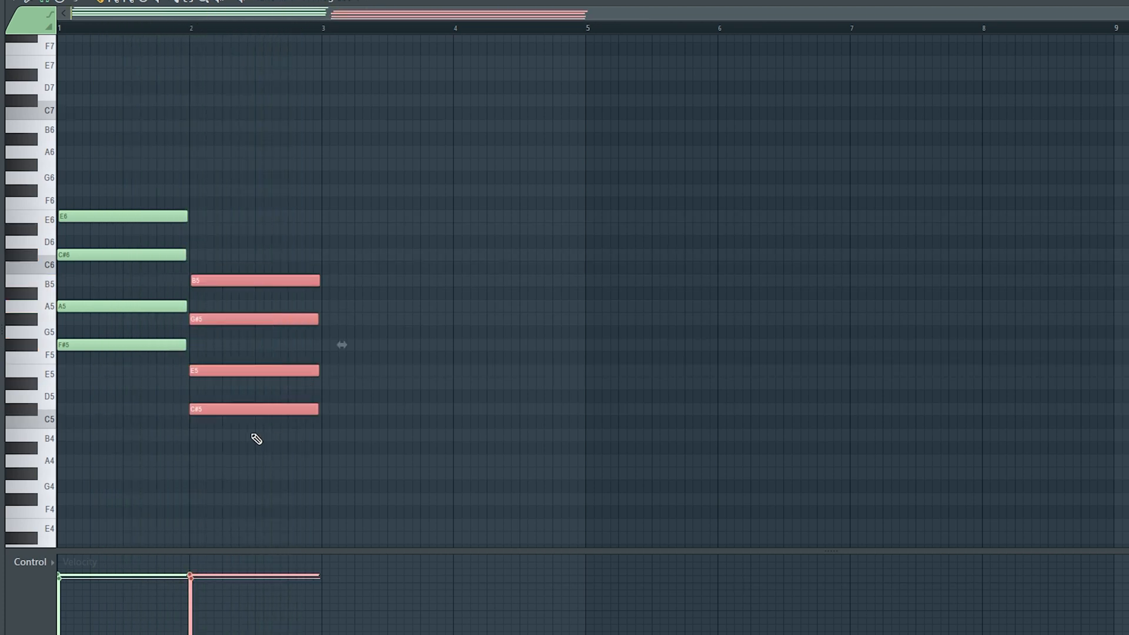
pyautogui.moveTo(213, 405); pyautogui.dragTo(346, 363)
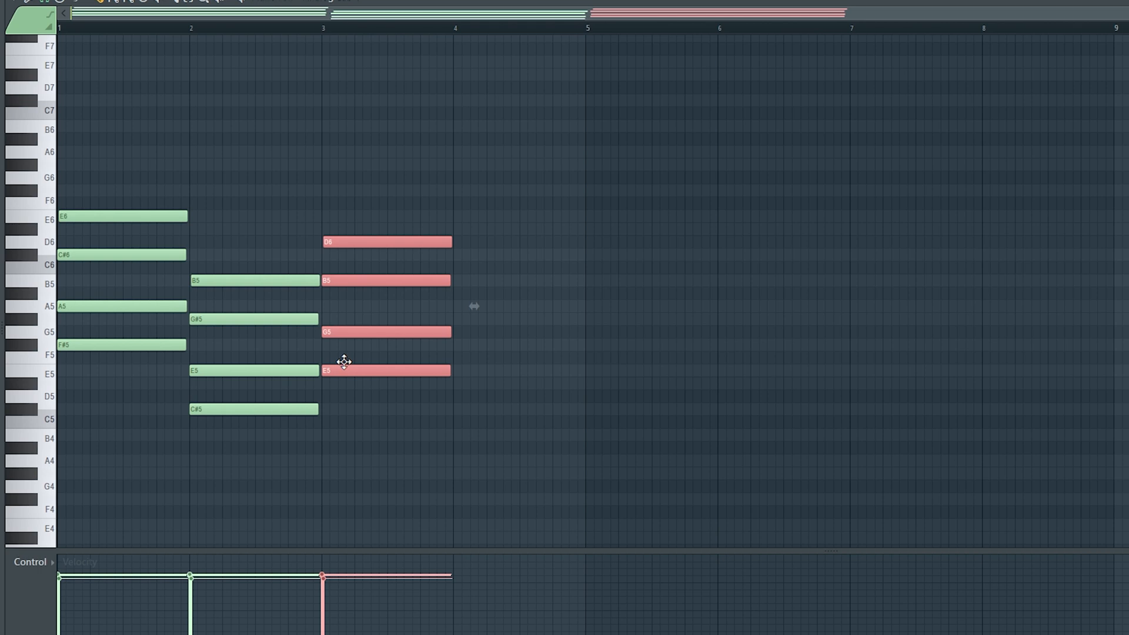
pyautogui.moveTo(344, 362); pyautogui.dragTo(344, 362)
pyautogui.keyDown('ctrl'); pyautogui.click(380, 310); pyautogui.keyUp('ctrl')
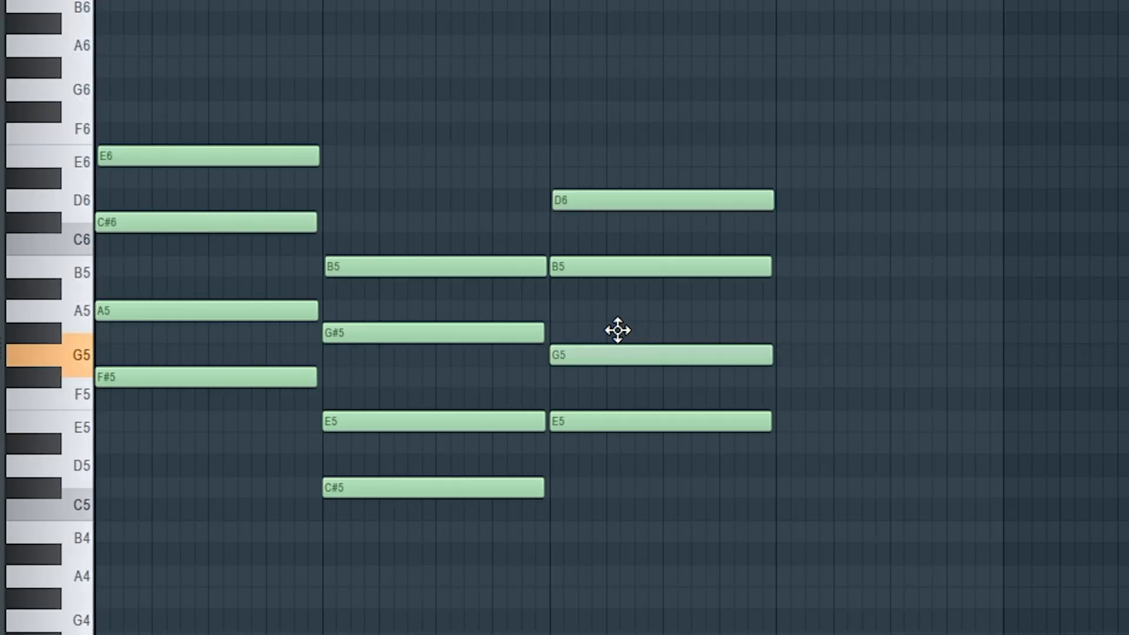
pyautogui.moveTo(618, 331); pyautogui.dragTo(618, 324)
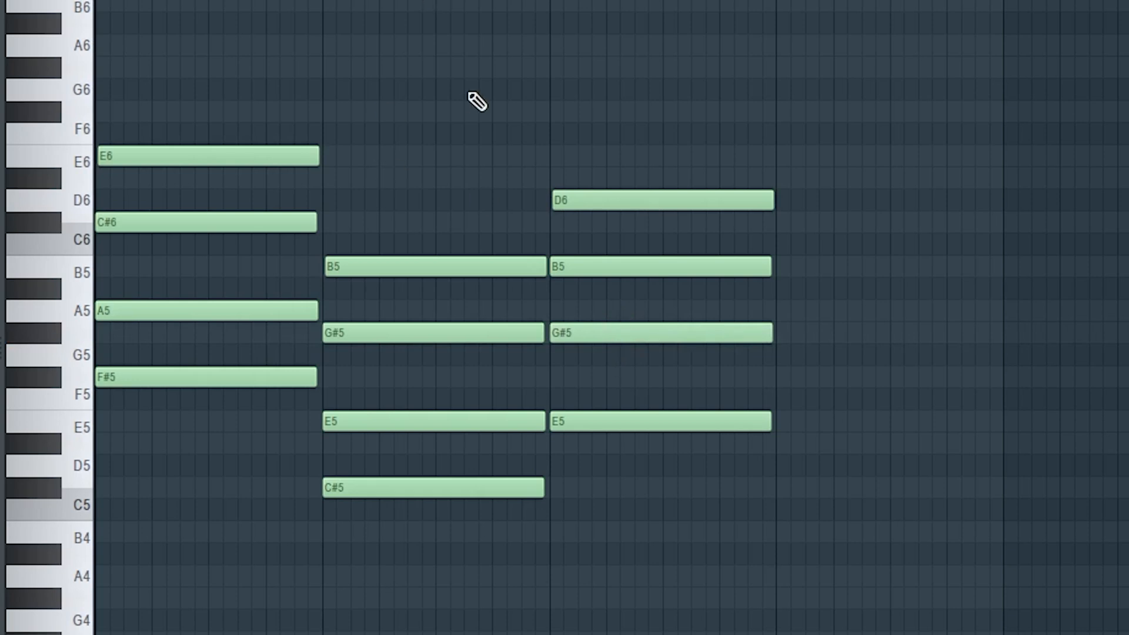
pyautogui.press('space')
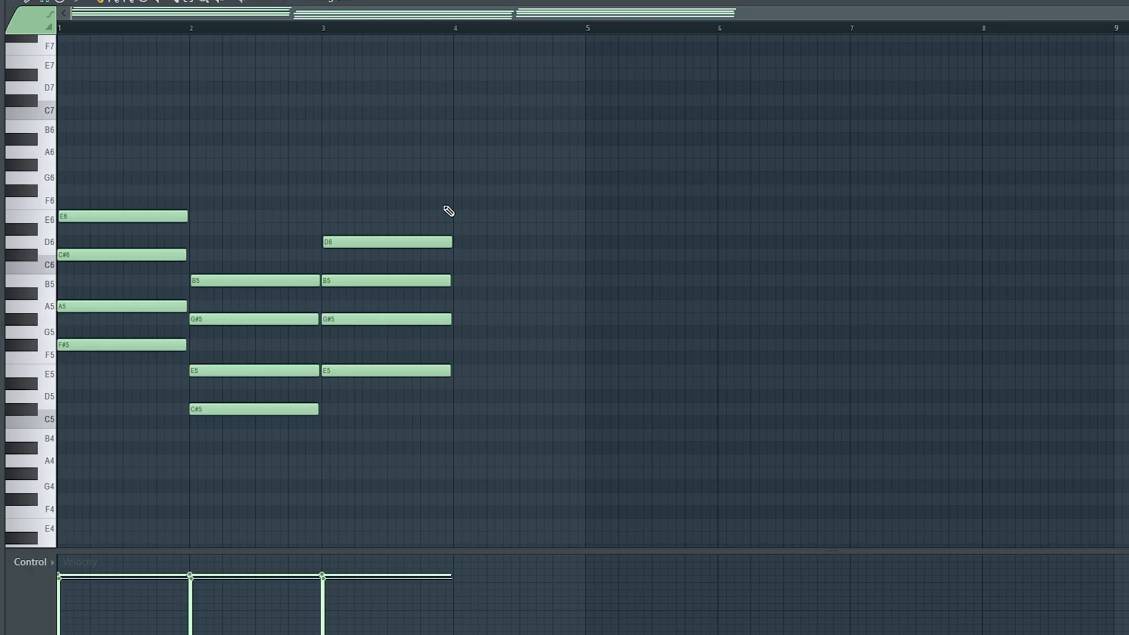
# Duplicate the bar 3 chord into bar 4 and lower the copy two semitones, with D5 as its lowest note
pyautogui.moveTo(448, 210); pyautogui.dragTo(425, 434)
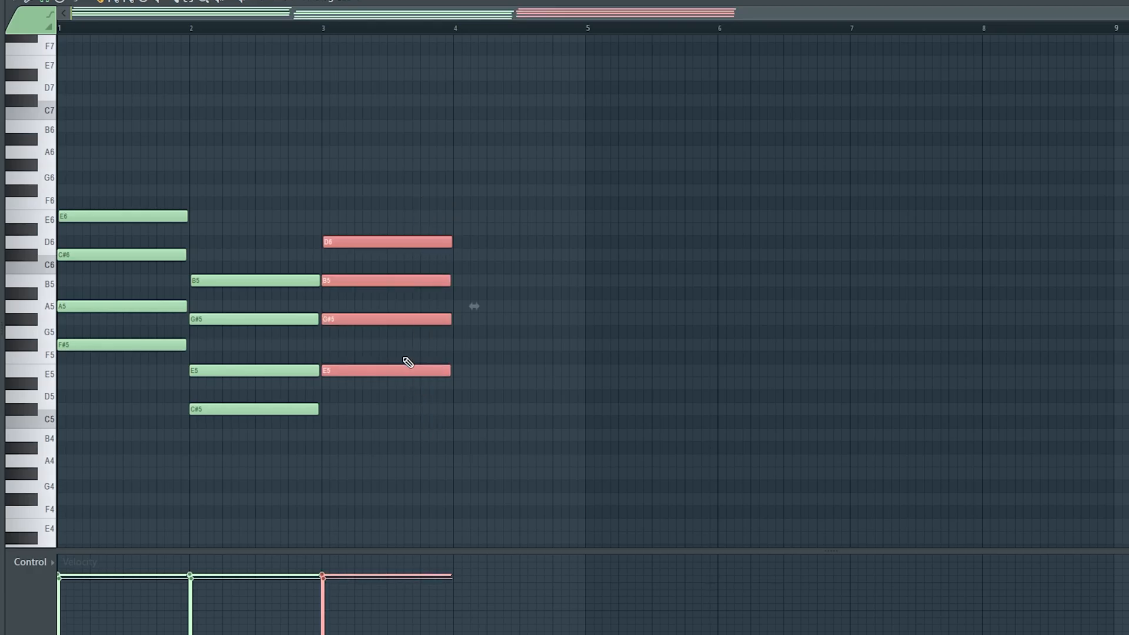
pyautogui.hotkey('ctrl', 'b')
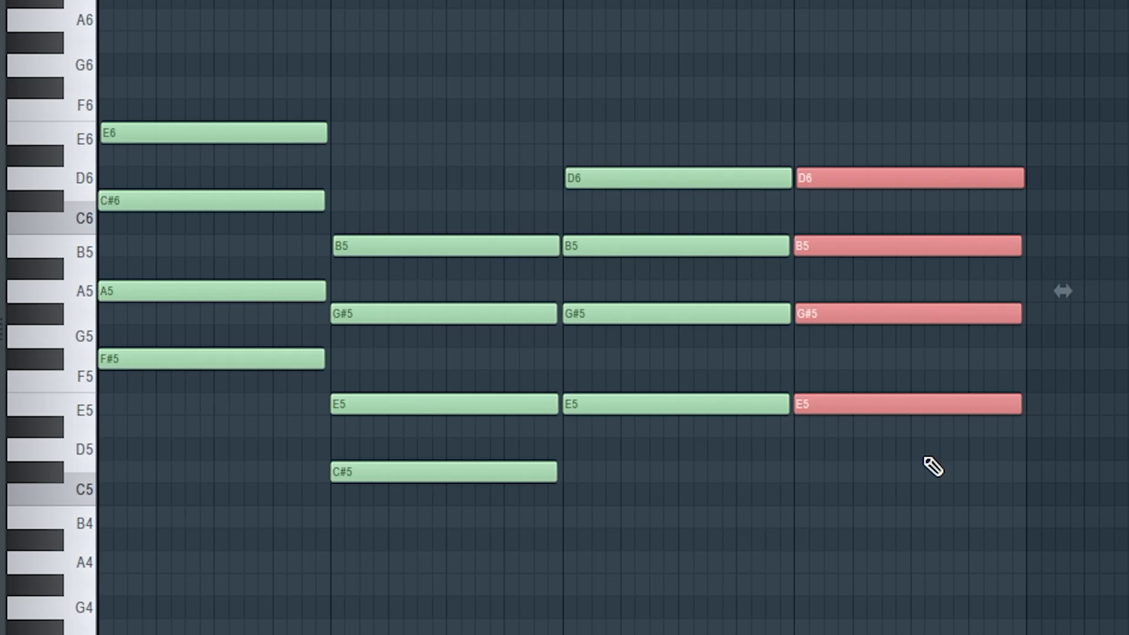
pyautogui.hotkey('shift', 'Down')
pyautogui.hotkey('shift', 'Down')
pyautogui.hotkey('shift', 'Down')
pyautogui.hotkey('shift', 'Down')
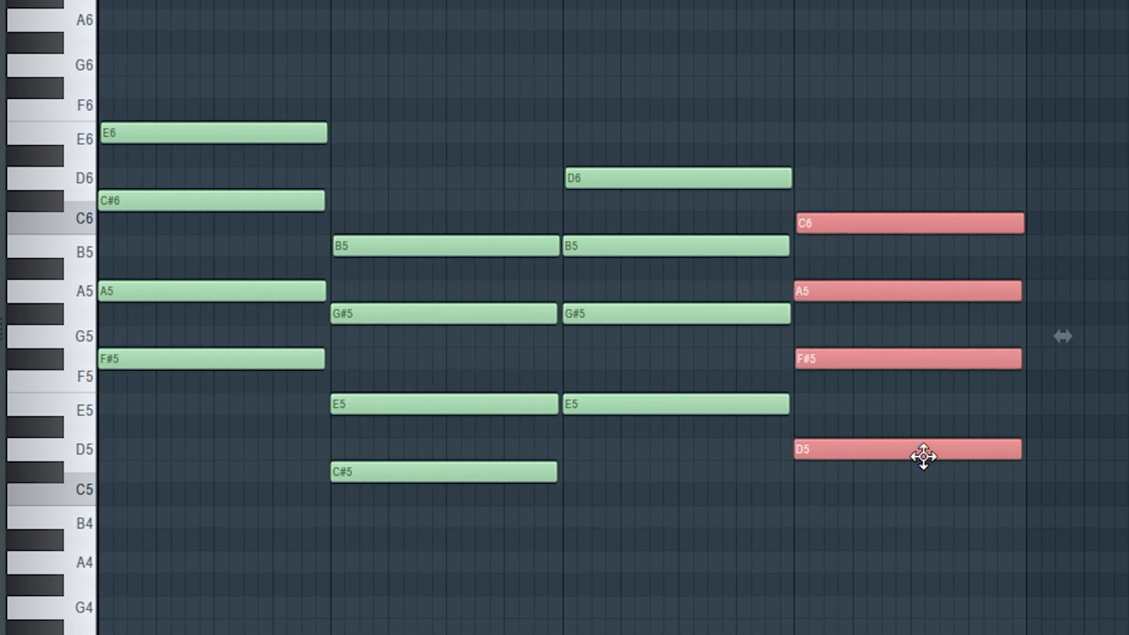
# Lower the bar 4 chord three semitones so its lowest note is B4, play the progression and deselect the chord
pyautogui.hotkey('shift', 'Down')
pyautogui.press('space')
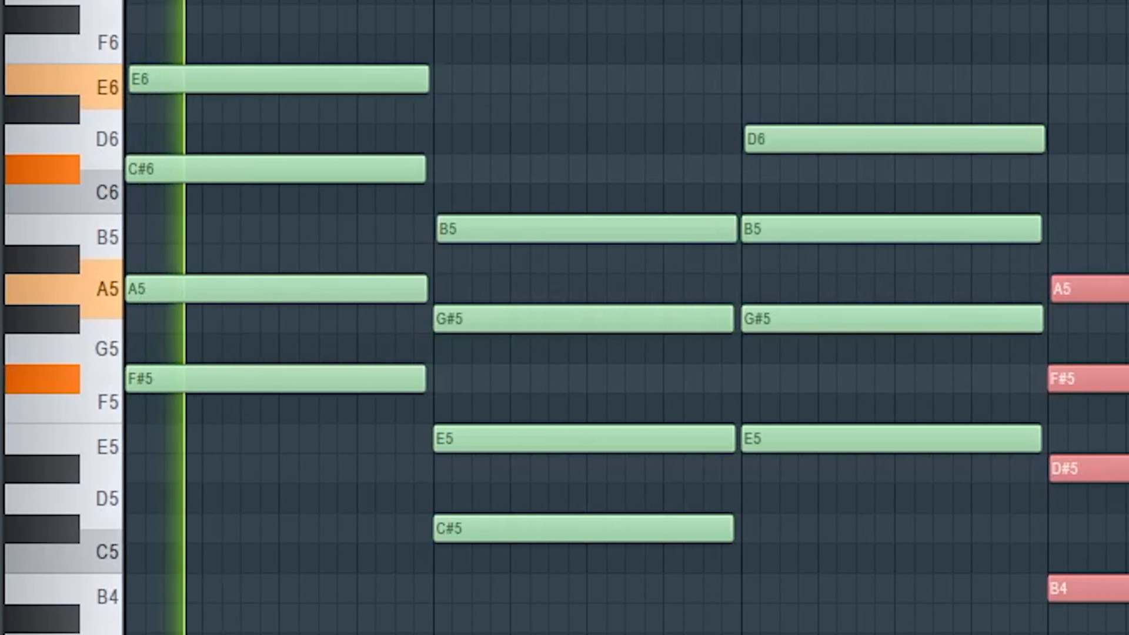
pyautogui.hotkey('ctrl', 'd')
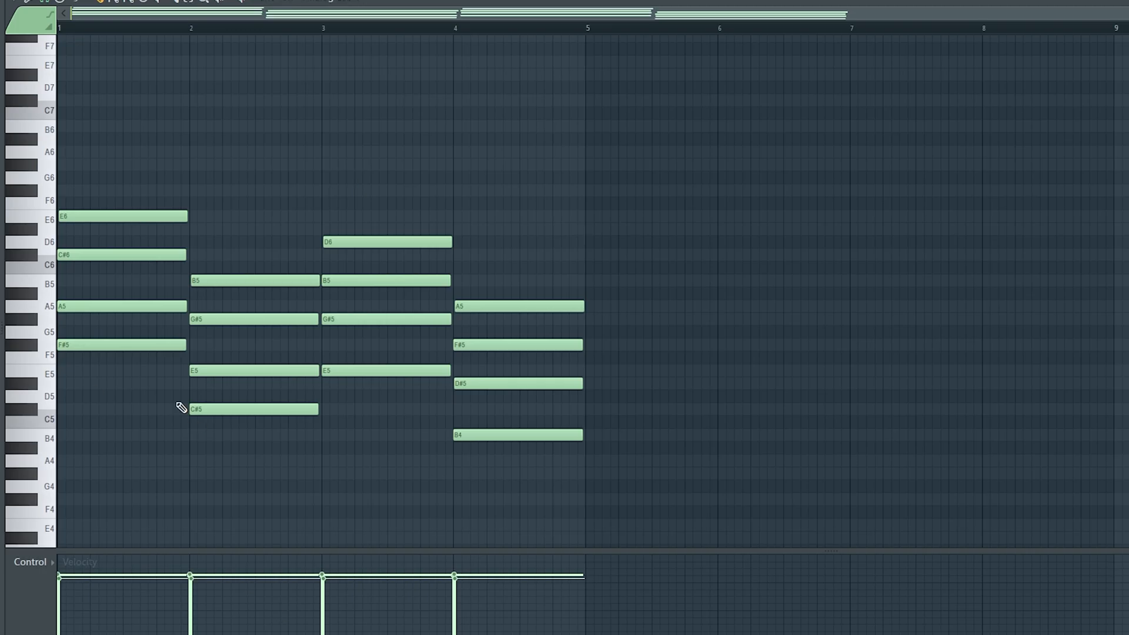
# Move the E6 note of the bar 1 chord down one octave to E5 and deselect it
pyautogui.moveTo(106, 173); pyautogui.dragTo(165, 236)
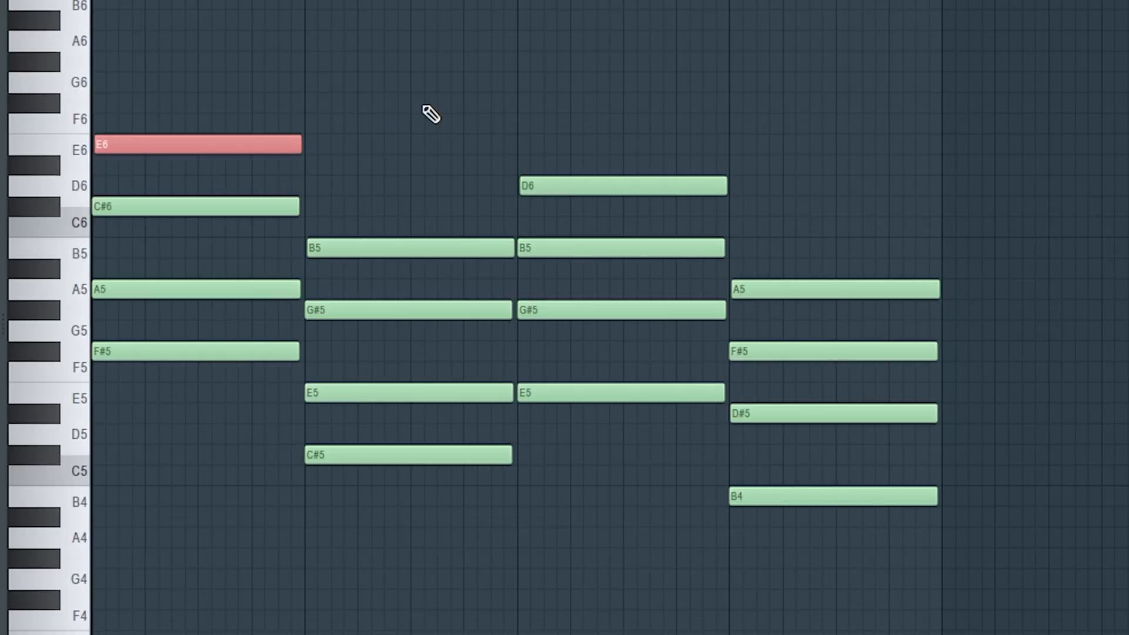
pyautogui.keyDown('ctrl'); pyautogui.click(447, 88); pyautogui.keyUp('ctrl')
pyautogui.moveTo(238, 96); pyautogui.dragTo(298, 172)
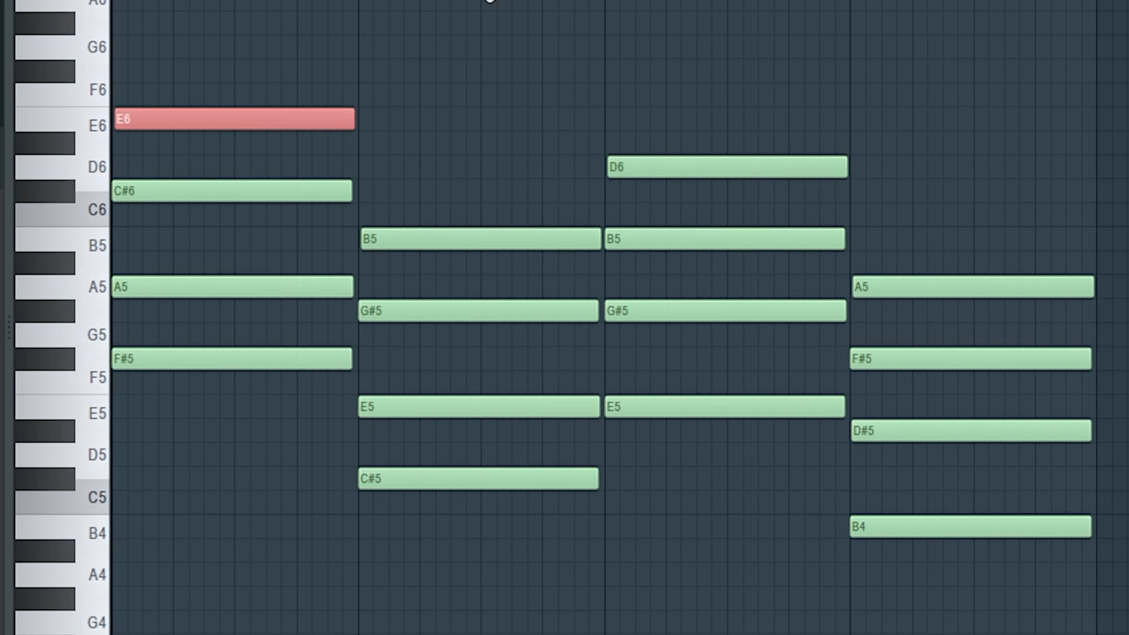
pyautogui.hotkey('ctrl', 'Down')
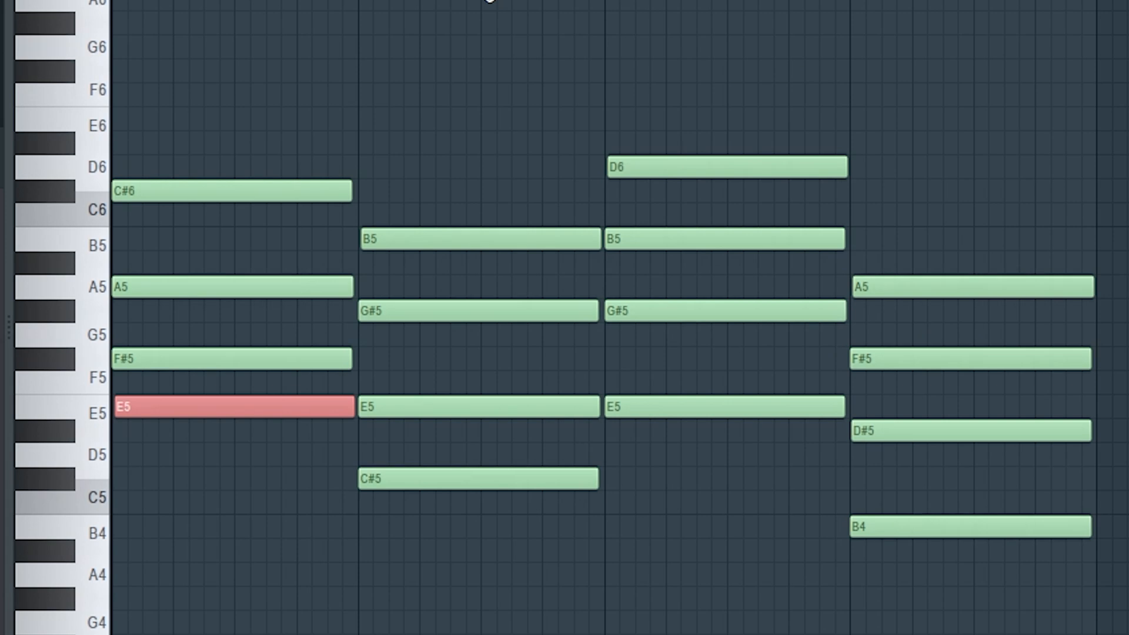
pyautogui.hotkey('ctrl', 'd')
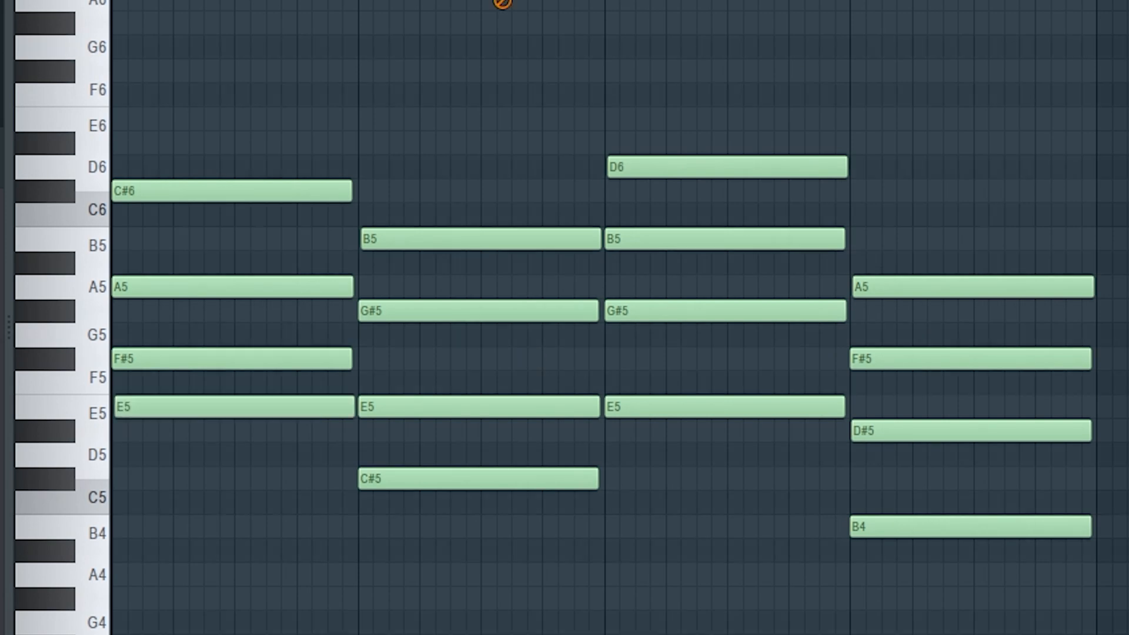
# Move the B4 note of the bar 4 chord up one octave to B5 and play the progression
pyautogui.moveTo(834, 516); pyautogui.dragTo(957, 609)
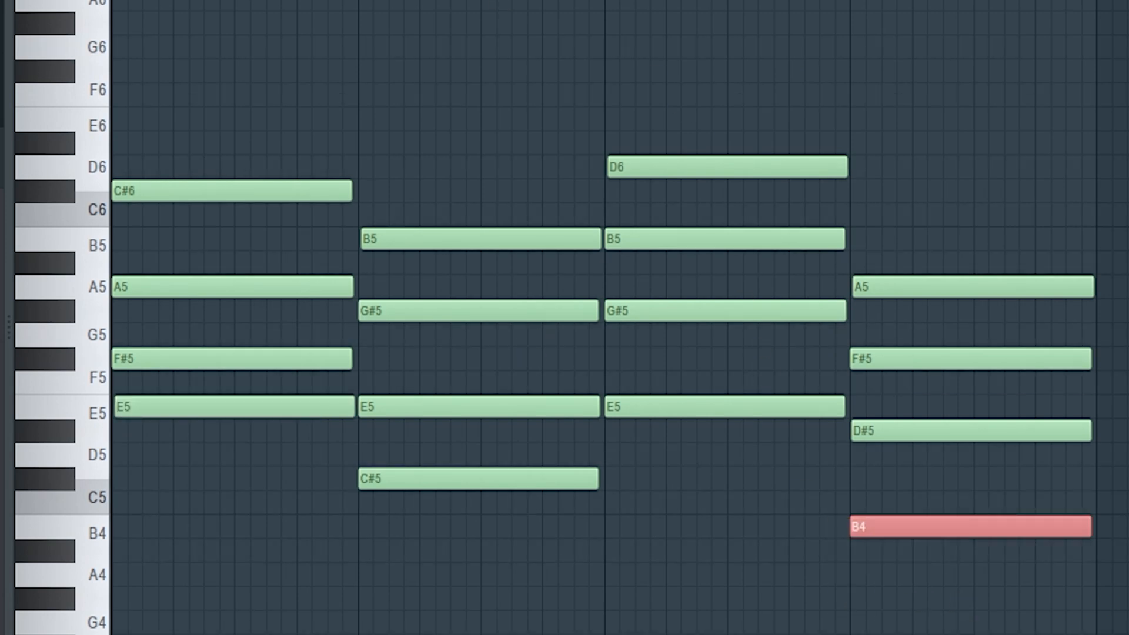
pyautogui.hotkey('ctrl', 'Up')
pyautogui.hotkey('ctrl', 'd')
pyautogui.press('space')
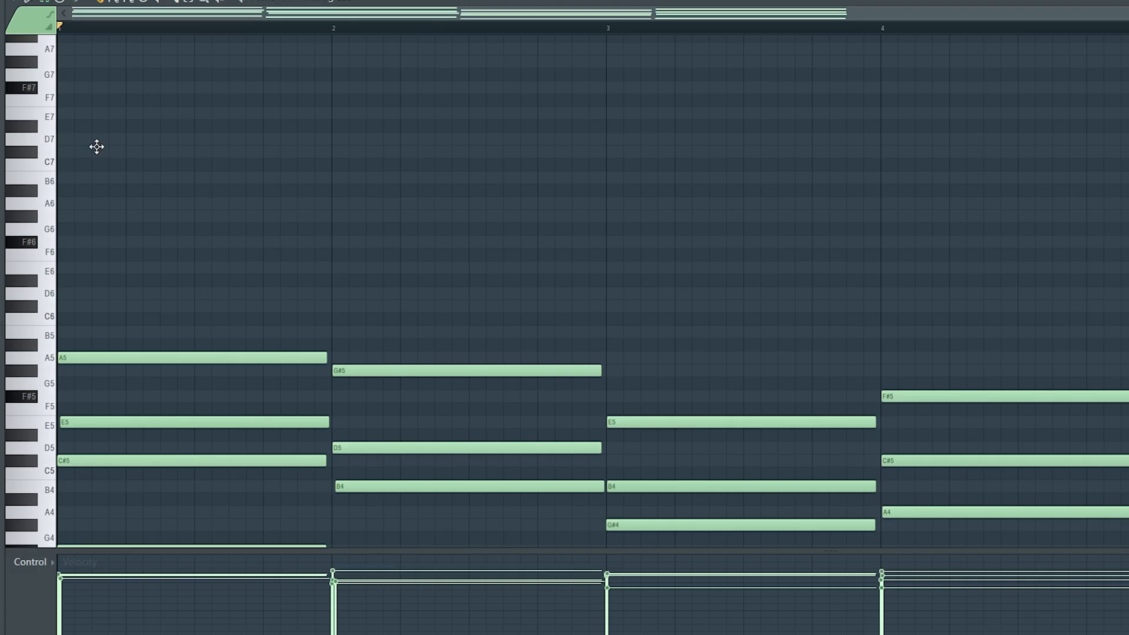
pyautogui.click(96, 152)
pyautogui.click(164, 216)
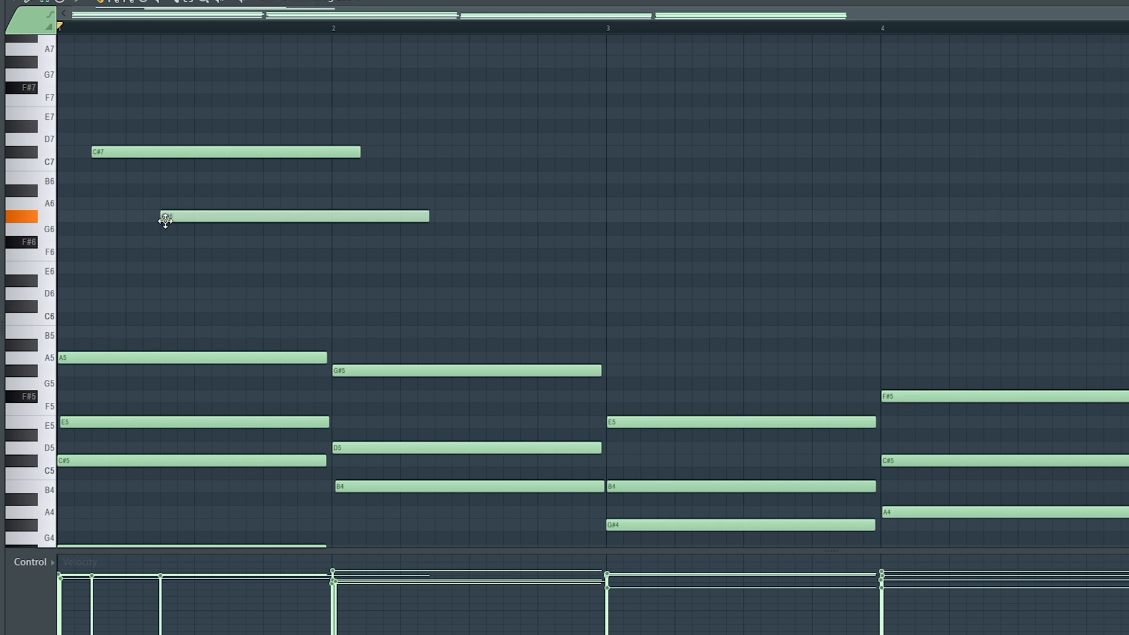
pyautogui.click(232, 332)
pyautogui.click(453, 203)
pyautogui.click(336, 125)
pyautogui.moveTo(501, 68); pyautogui.dragTo(304, 336)
pyautogui.press('Delete')
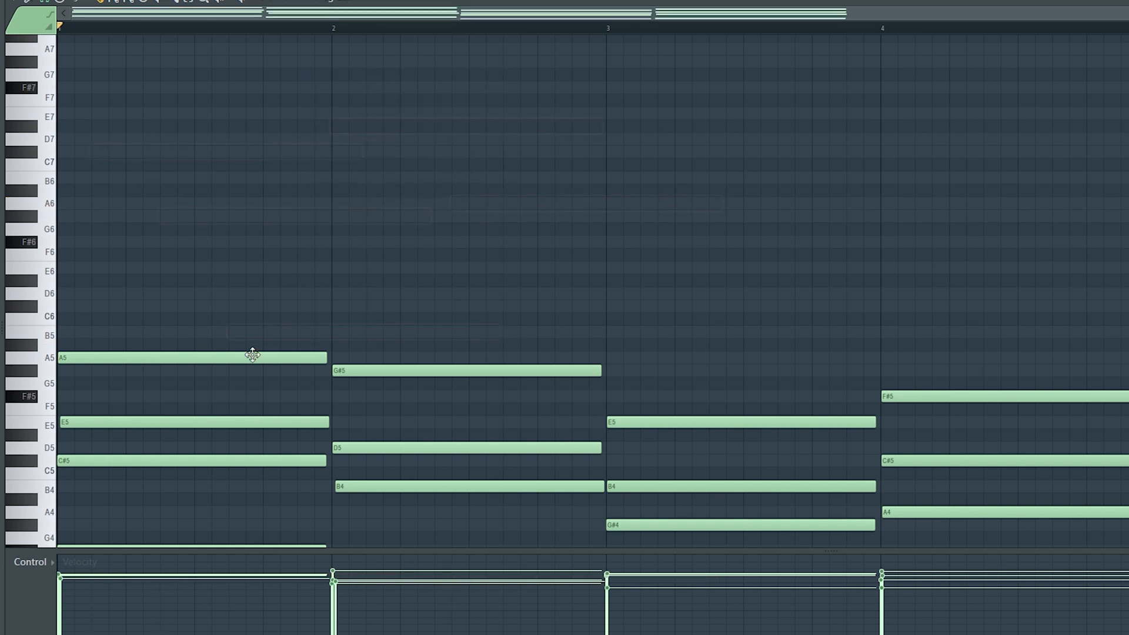
pyautogui.click(63, 177)
pyautogui.moveTo(322, 182); pyautogui.dragTo(120, 179)
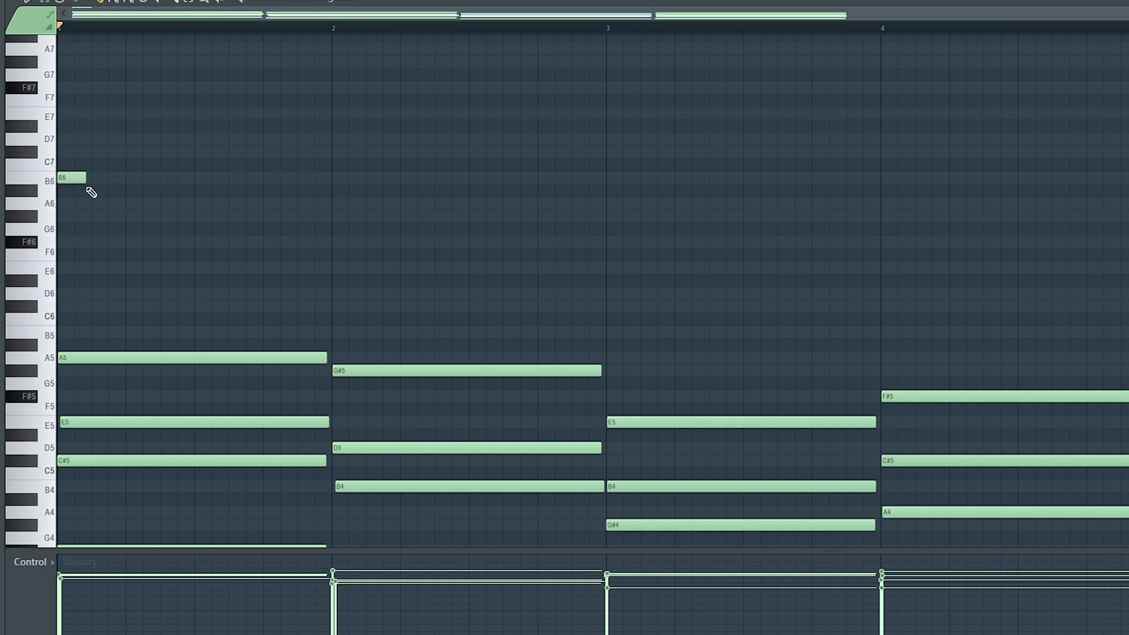
pyautogui.click(230, 169)
pyautogui.click(176, 202)
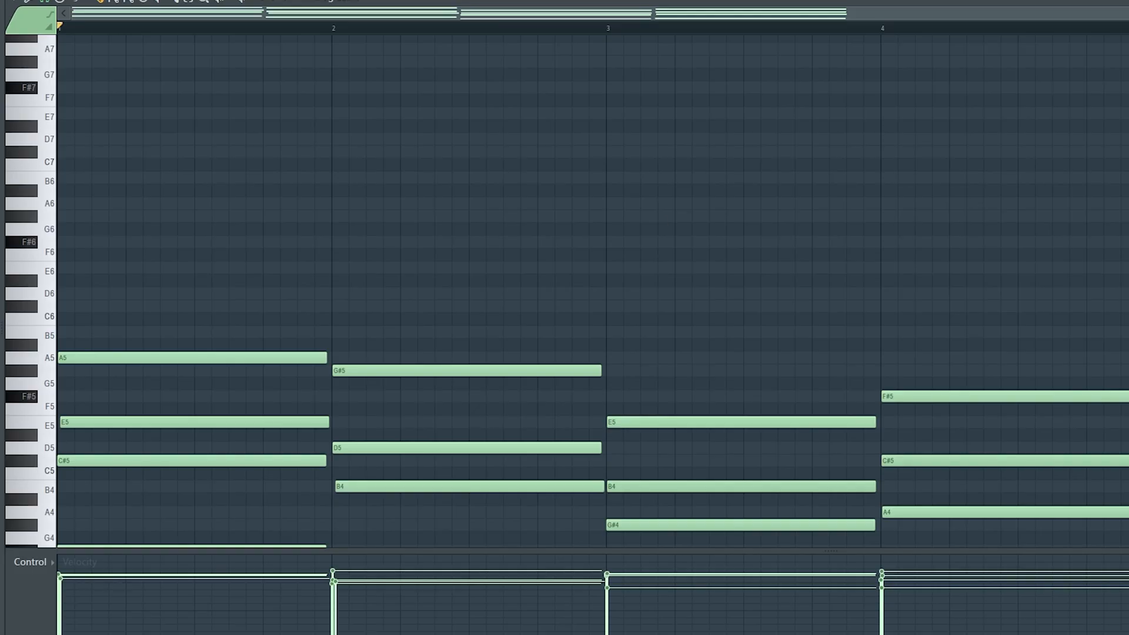
# Add a one-beat E6 melody note on beat 2 of bar 1, above the chord, and play it back
pyautogui.scroll(-3, 614, 129)
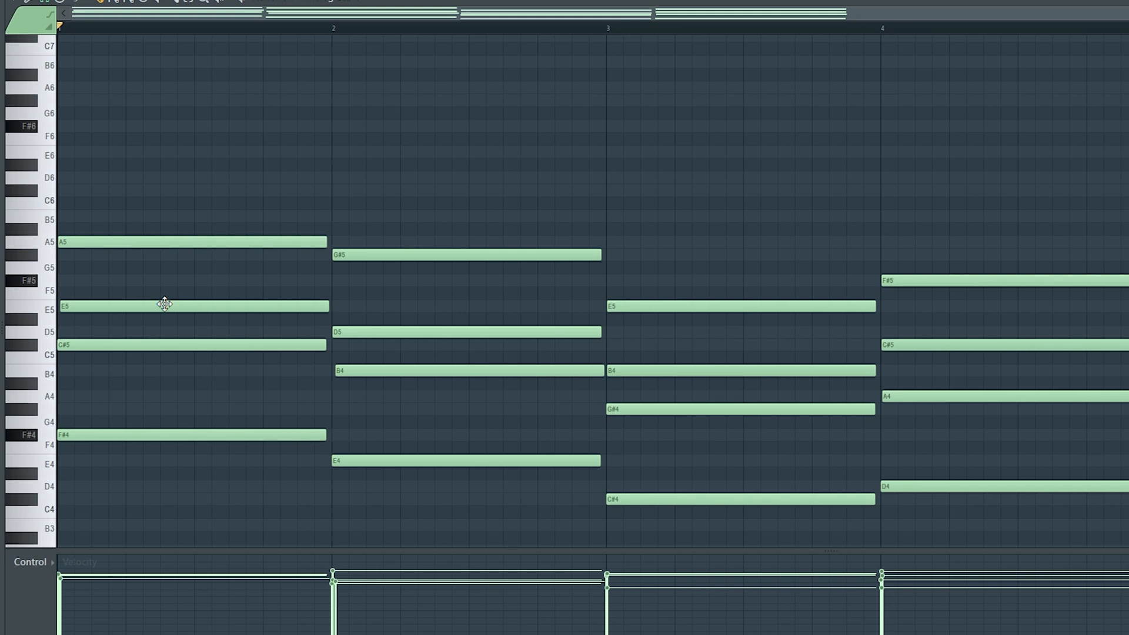
pyautogui.scroll(3, 167, 90)
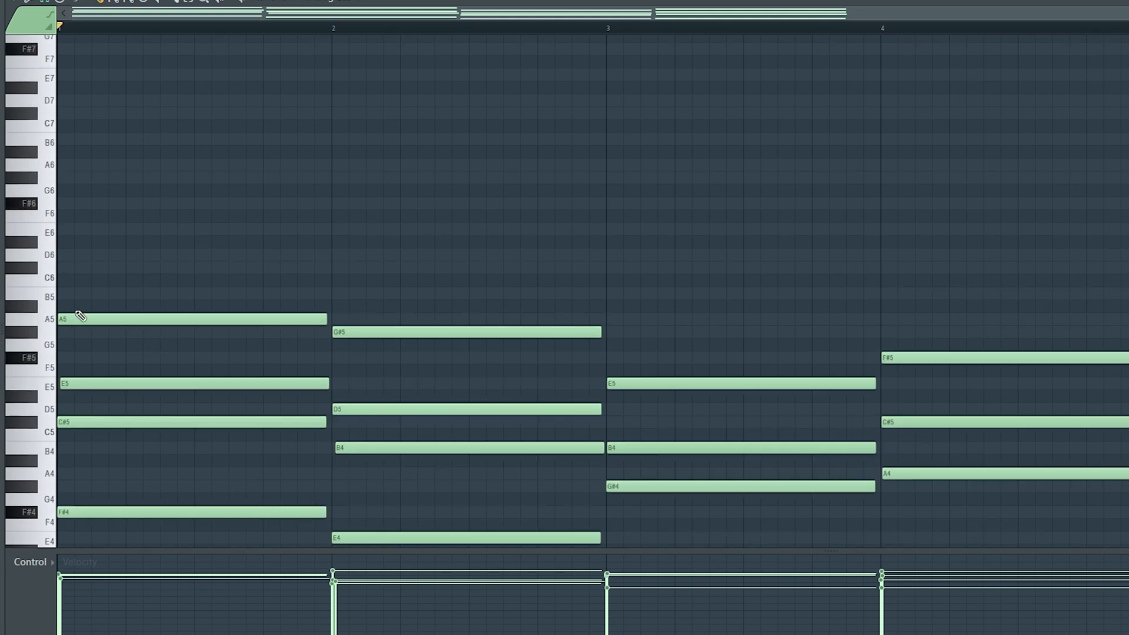
pyautogui.scroll(-5, 247, 224)
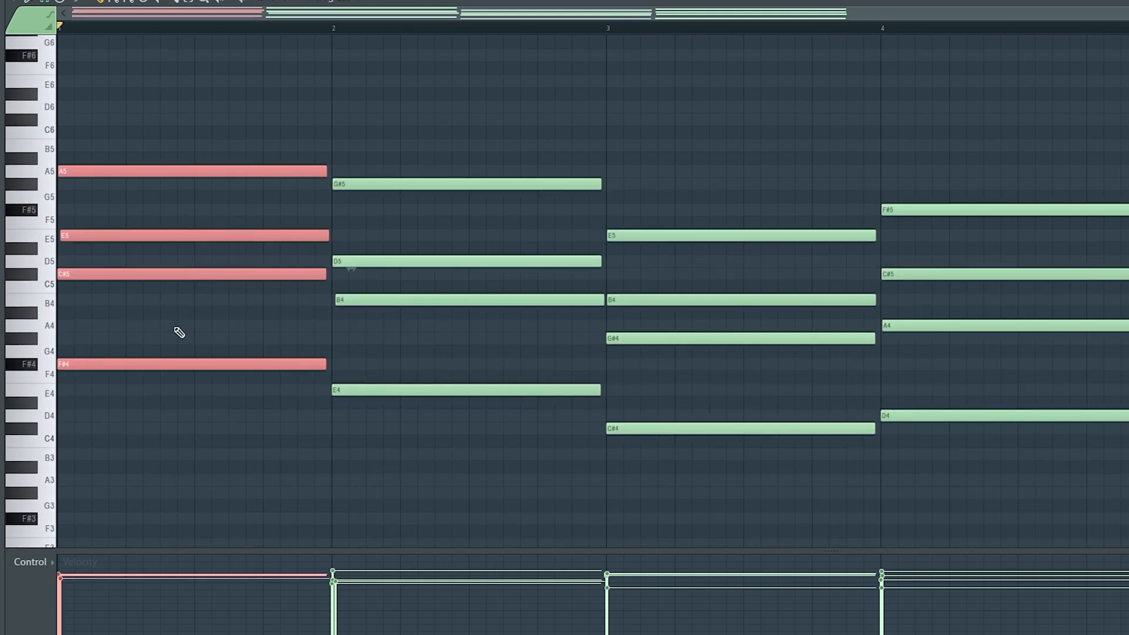
pyautogui.moveTo(225, 80); pyautogui.dragTo(143, 116)
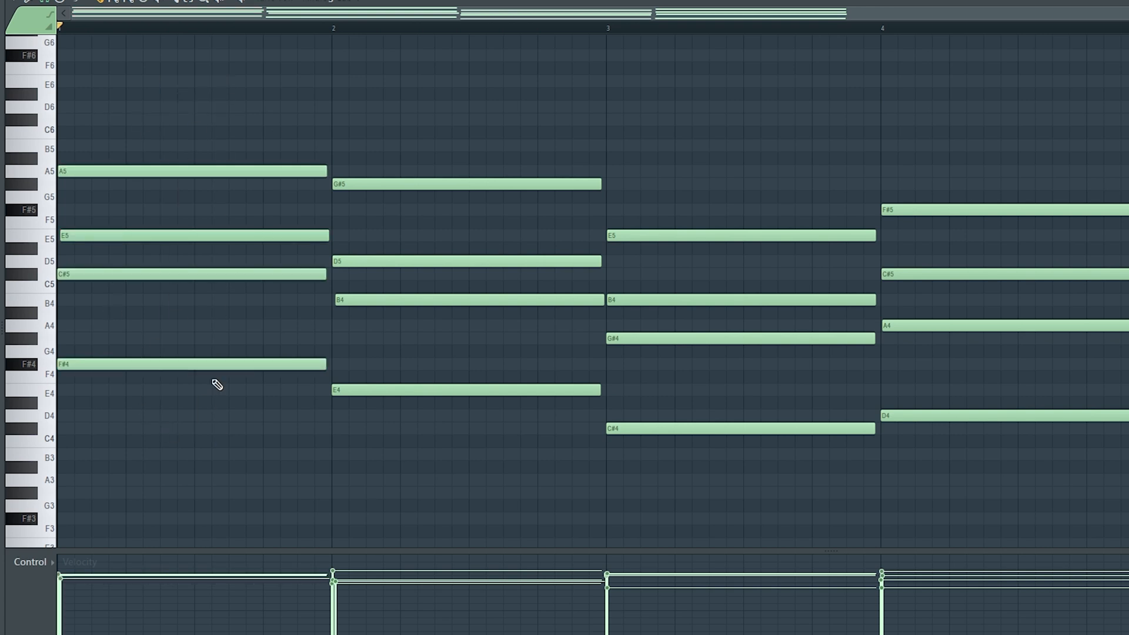
pyautogui.scroll(4, 176, 223)
pyautogui.moveTo(171, 222); pyautogui.dragTo(174, 182)
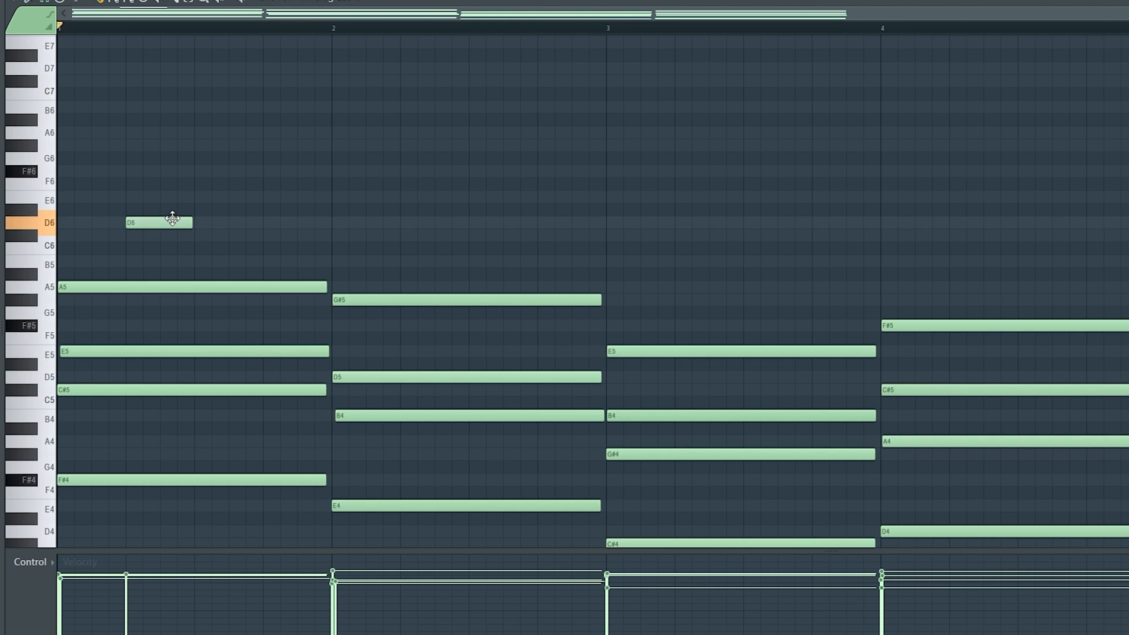
pyautogui.press('space')
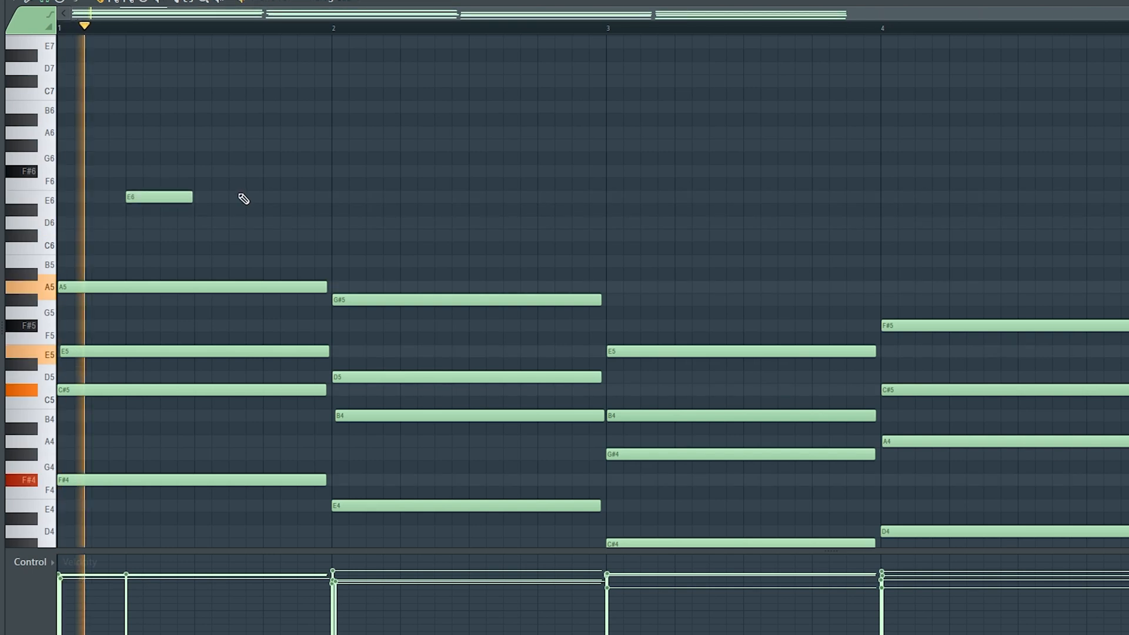
# Add a half-beat D6 note on beat 4 of bar 1, followed by a half-beat C#6, and play the melody
pyautogui.click(264, 221)
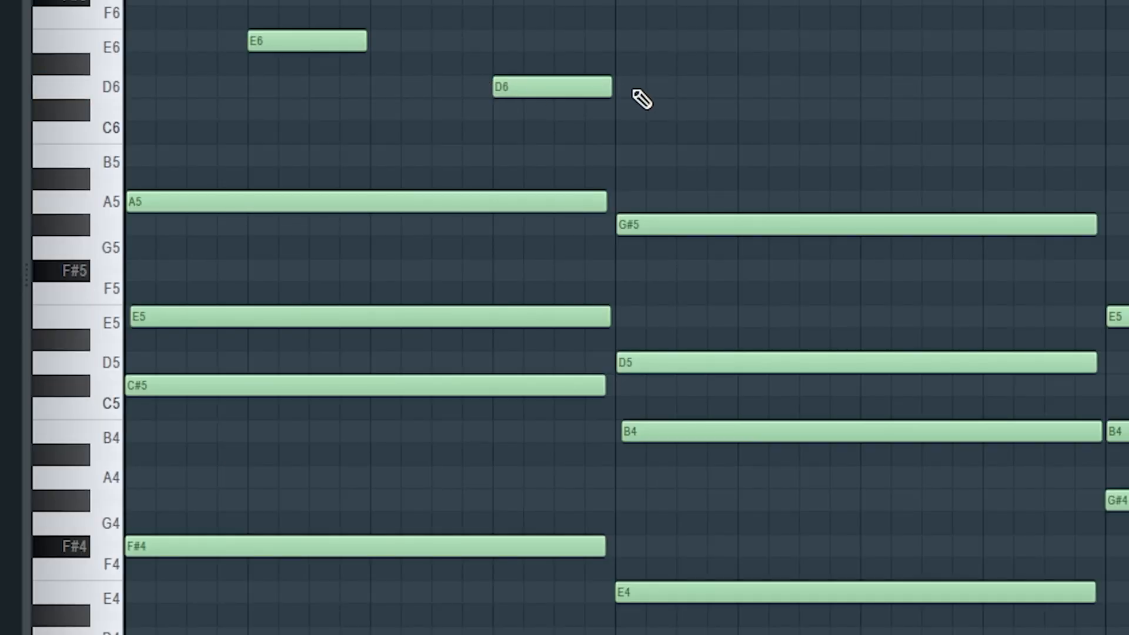
pyautogui.moveTo(607, 88); pyautogui.dragTo(538, 92)
pyautogui.click(551, 104)
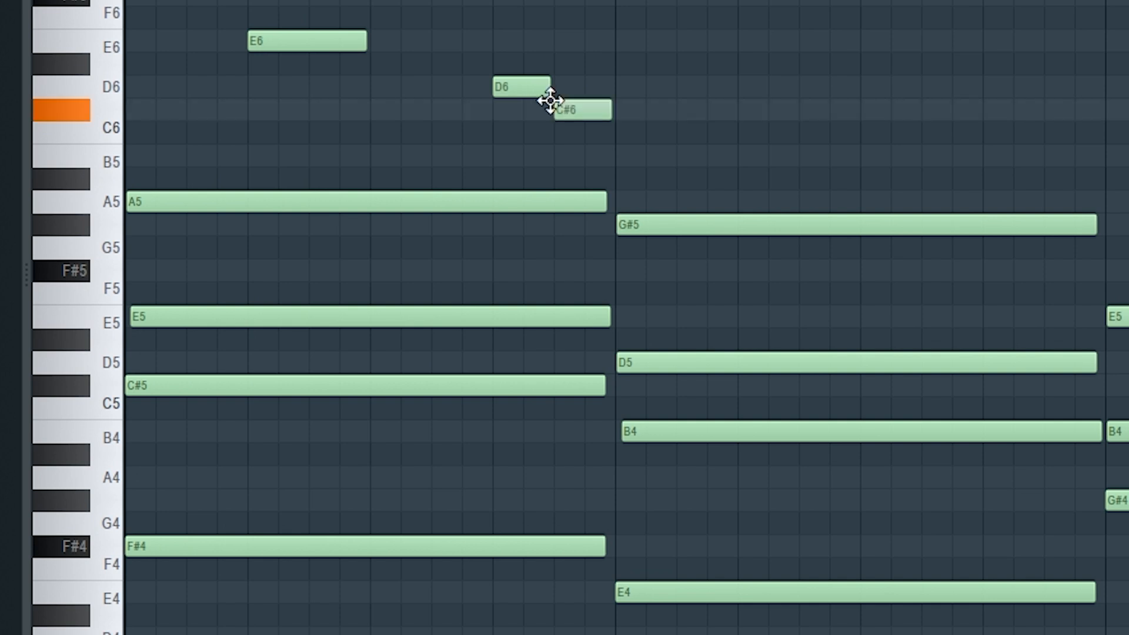
pyautogui.press('space')
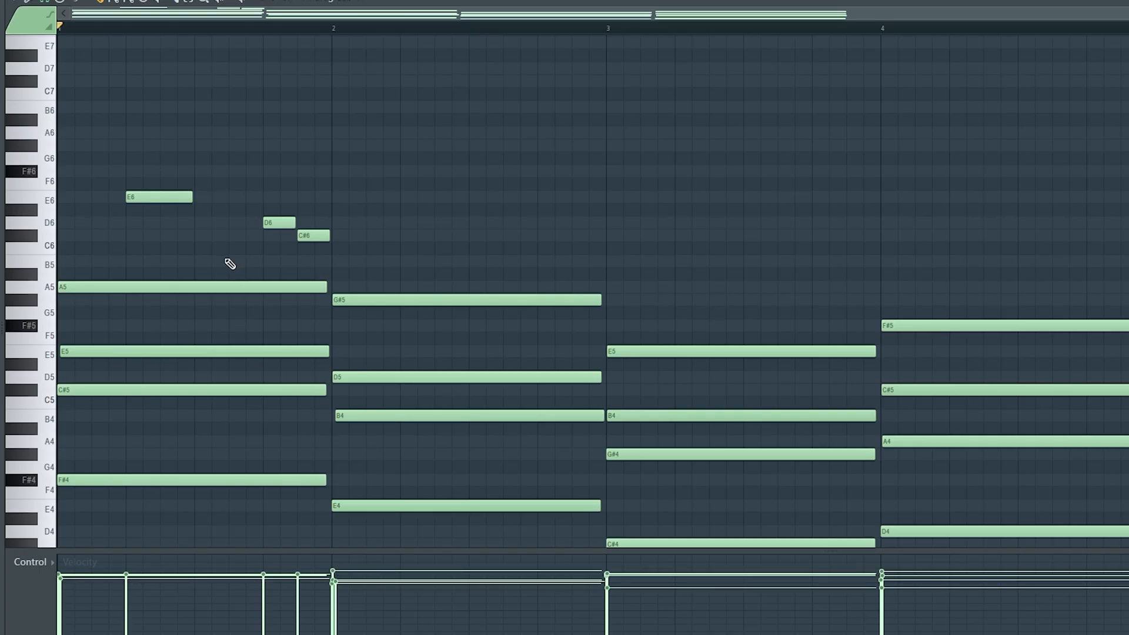
pyautogui.moveTo(224, 256); pyautogui.dragTo(176, 488)
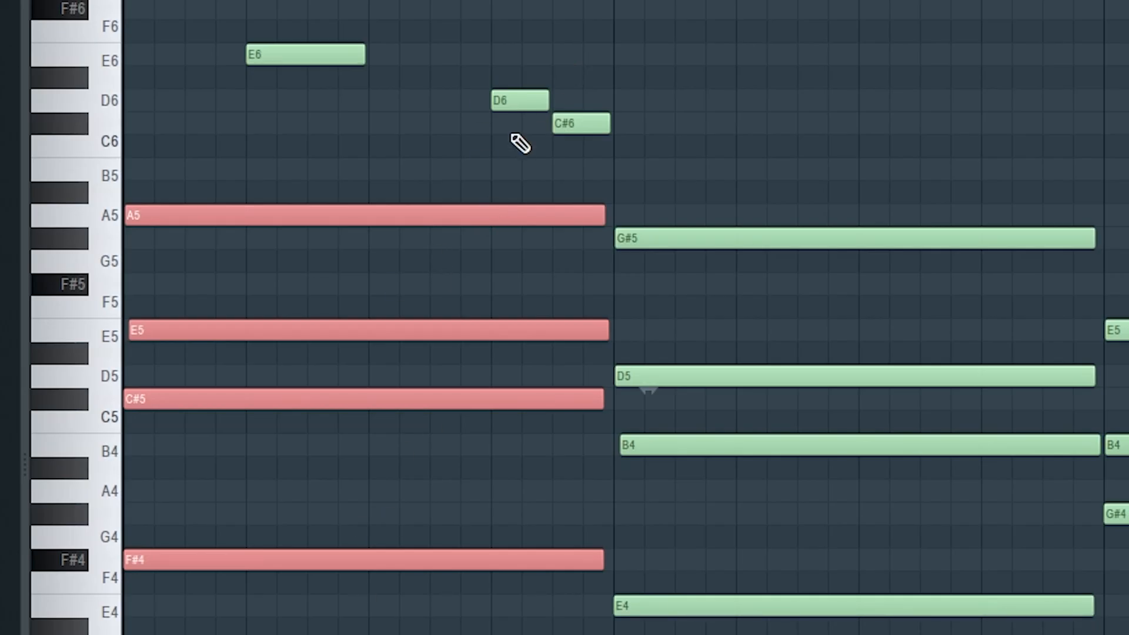
pyautogui.click(515, 151)
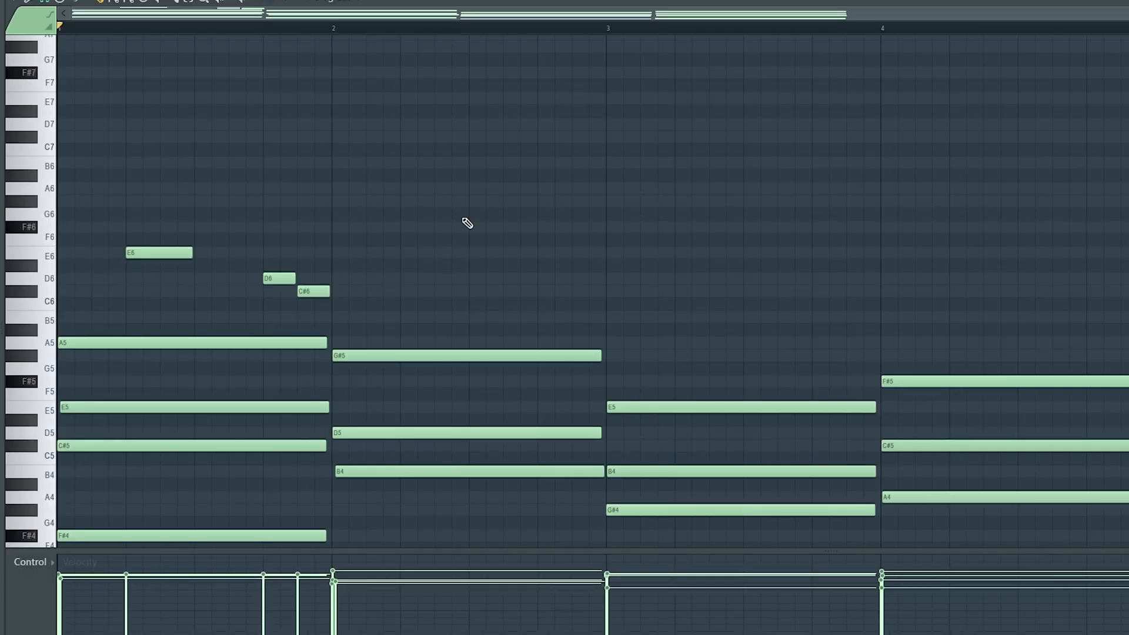
pyautogui.moveTo(327, 169); pyautogui.dragTo(153, 312)
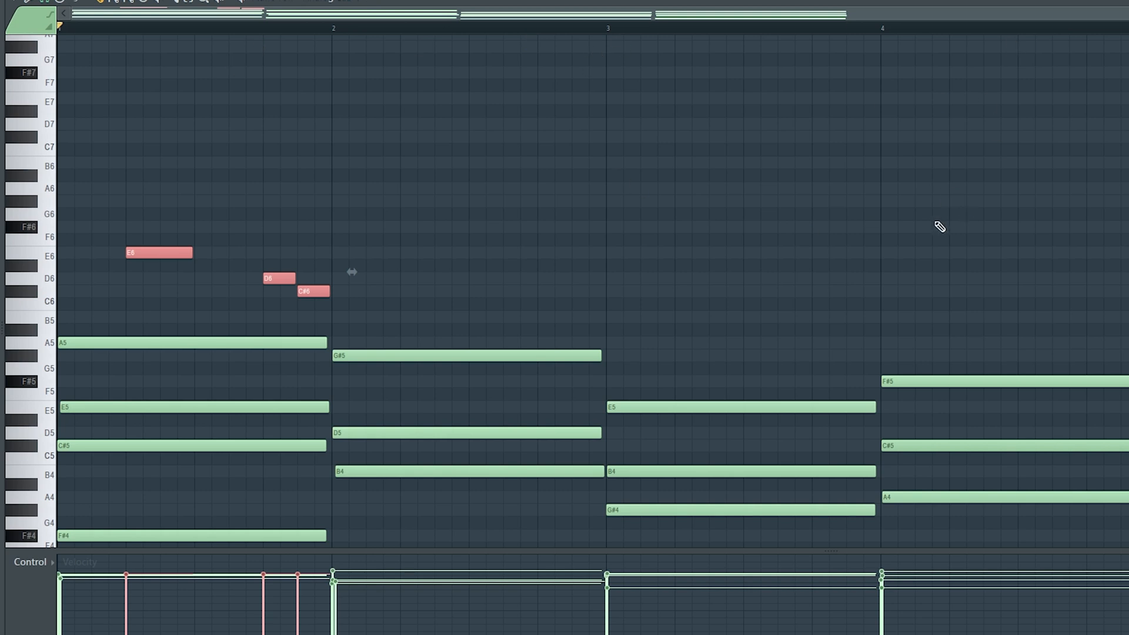
pyautogui.keyDown('ctrl'); pyautogui.click(576, 183); pyautogui.keyUp('ctrl')
# Play the melody and add half-beat notes in bar 2, D6 on beat 3 and E6 on beat 4, checking them by playback
pyautogui.press('space')
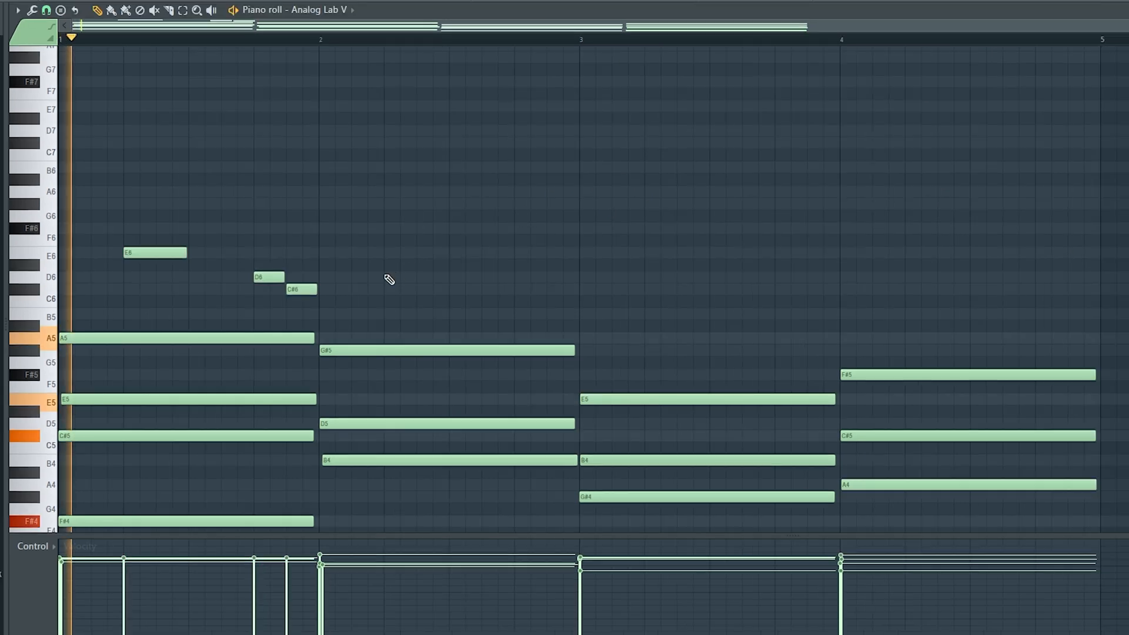
pyautogui.press('space')
pyautogui.click(450, 277)
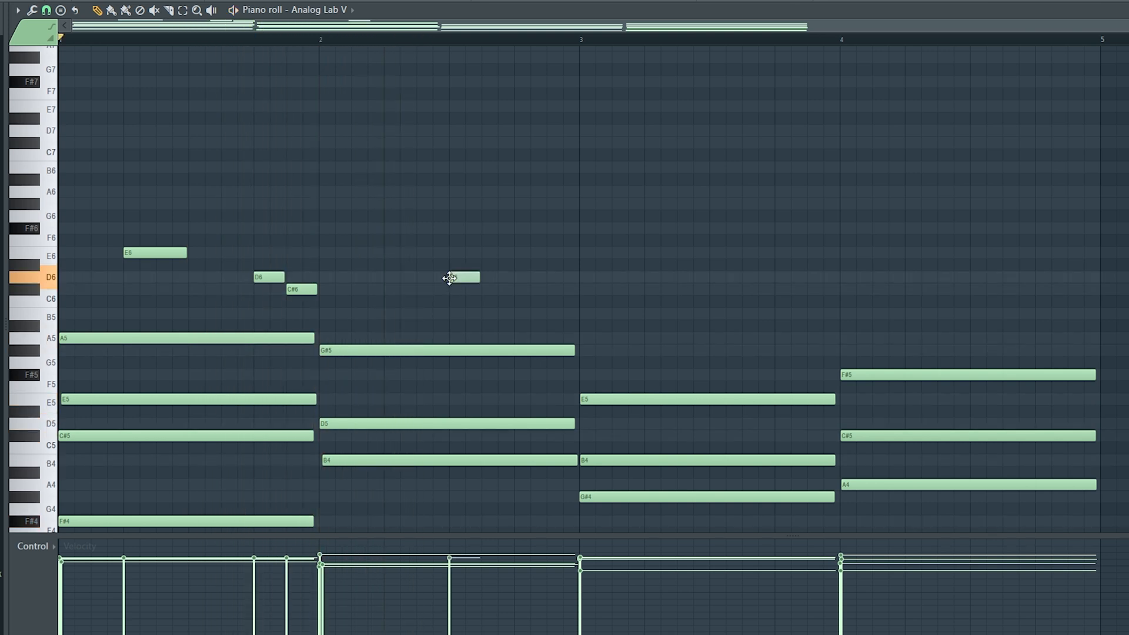
pyautogui.click(484, 229)
pyautogui.moveTo(483, 232); pyautogui.dragTo(532, 254)
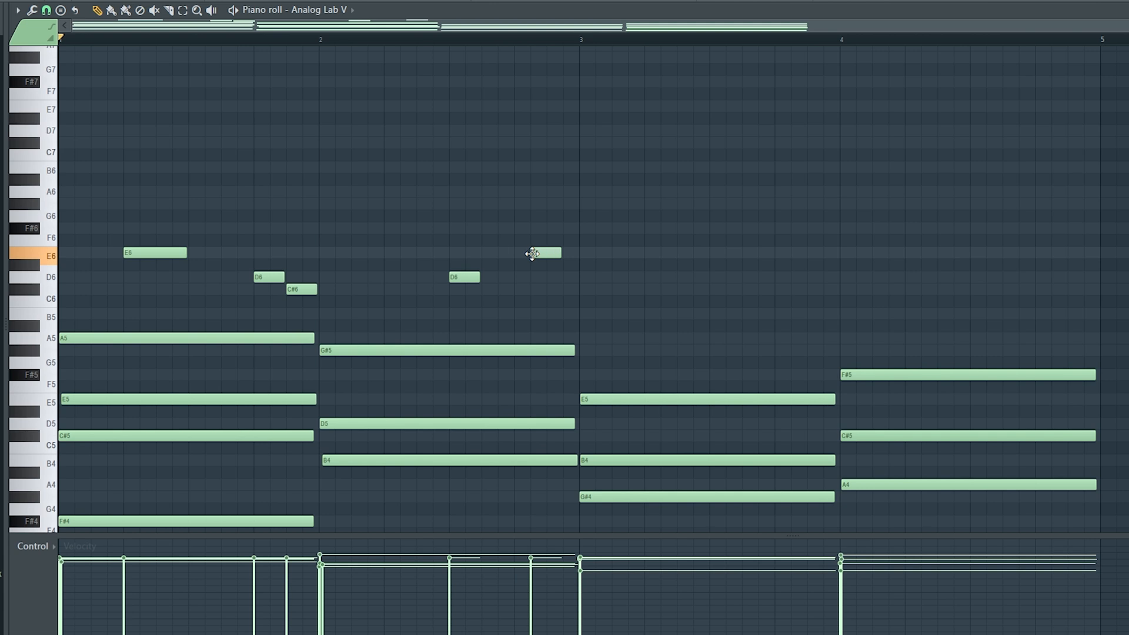
pyautogui.press('space')
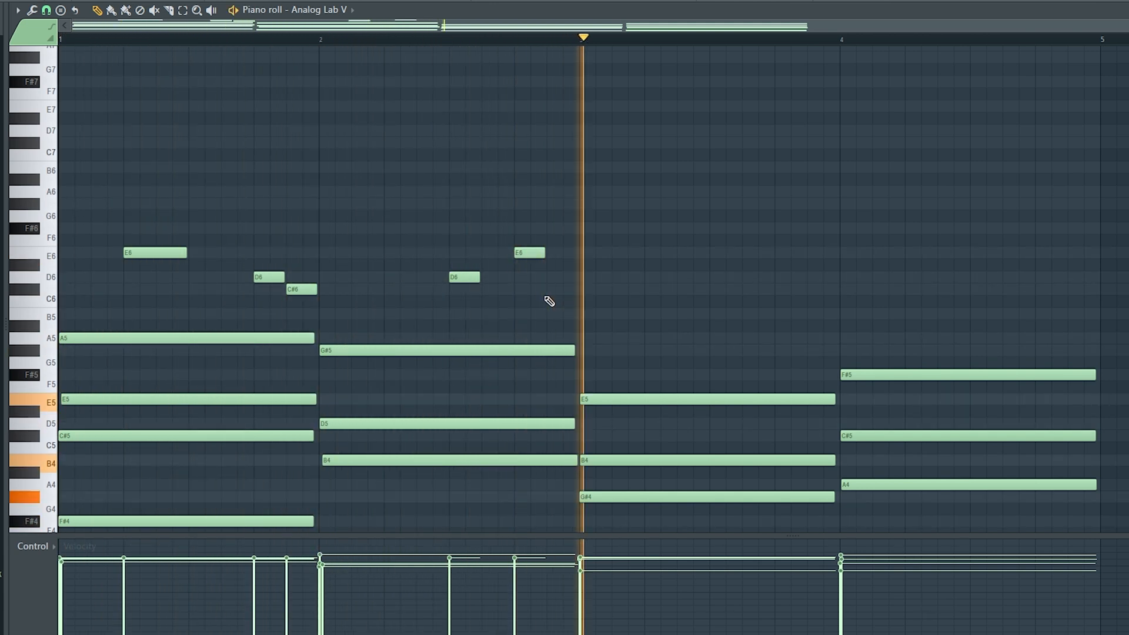
# Copy the melody notes of bars 1 and 2 to the same positions in bars 3 and 4
pyautogui.moveTo(562, 266); pyautogui.dragTo(682, 266)
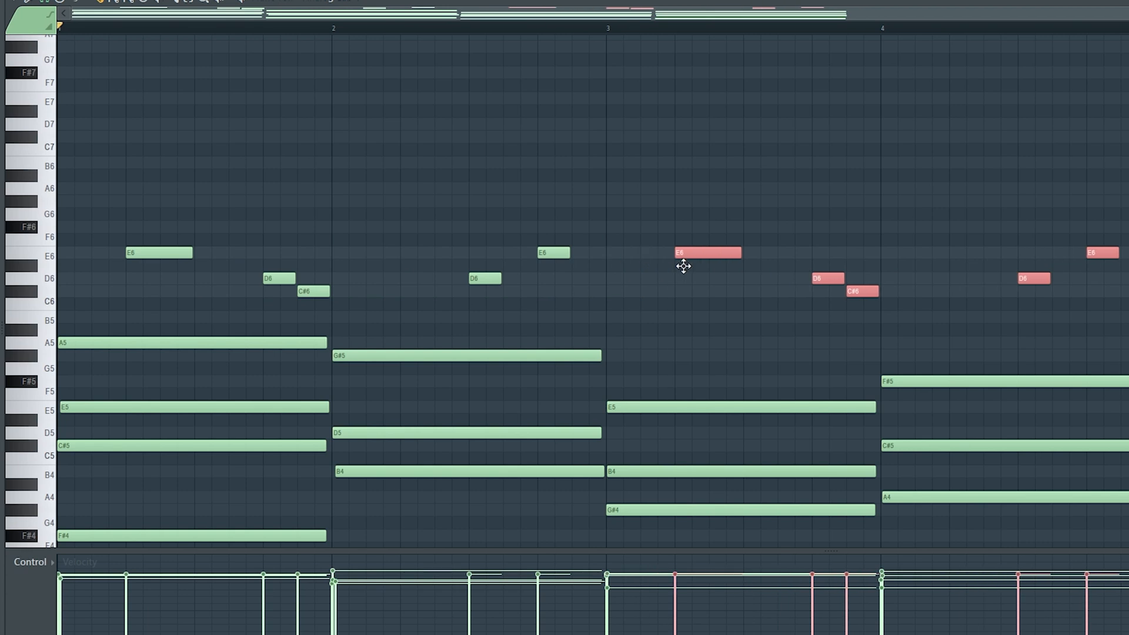
pyautogui.click(691, 286)
# Lower the three bar 3 melody notes by three semitones, with the first on C#6, and set the last one to A5
pyautogui.scroll(-5, 701, 250)
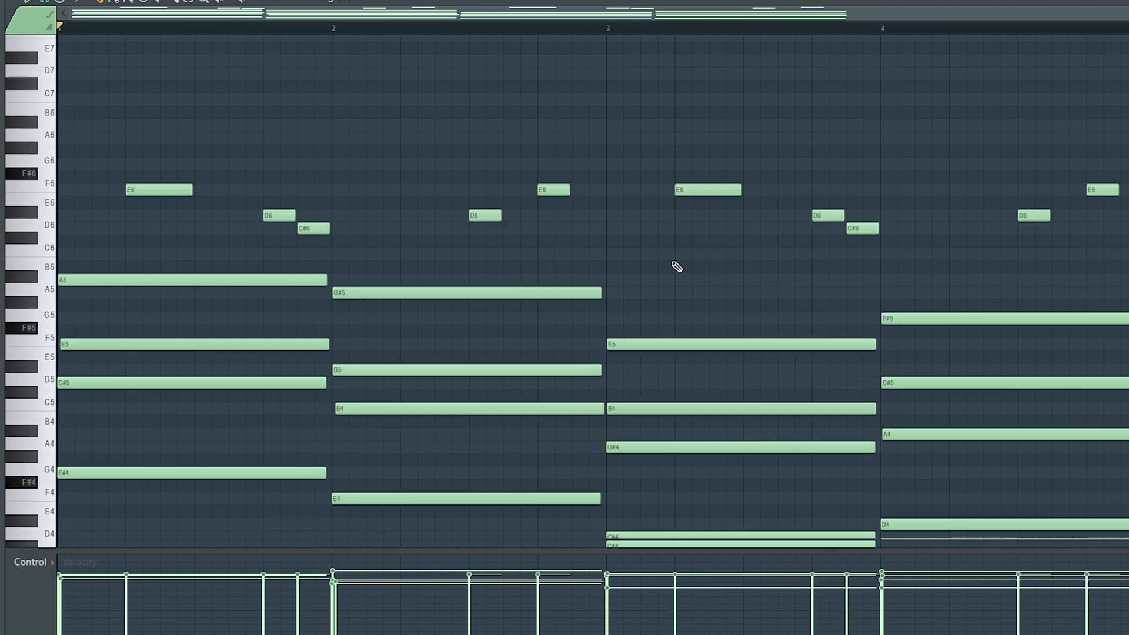
pyautogui.moveTo(699, 87); pyautogui.dragTo(871, 189)
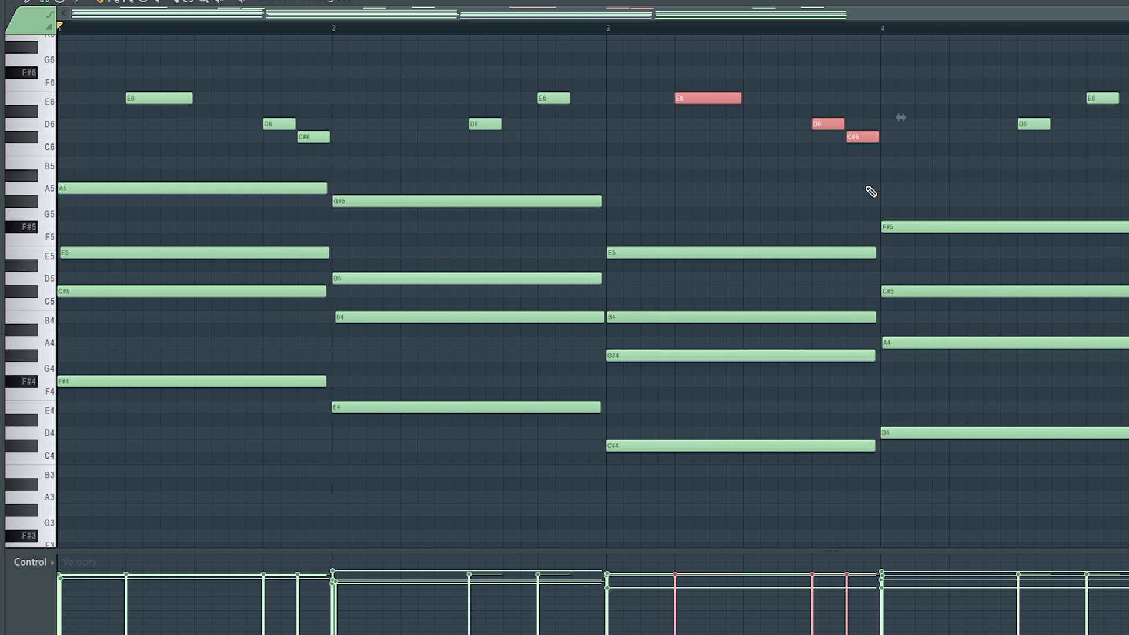
pyautogui.hotkey('shift', 'Down')
pyautogui.hotkey('shift', 'Down')
pyautogui.hotkey('shift', 'Down')
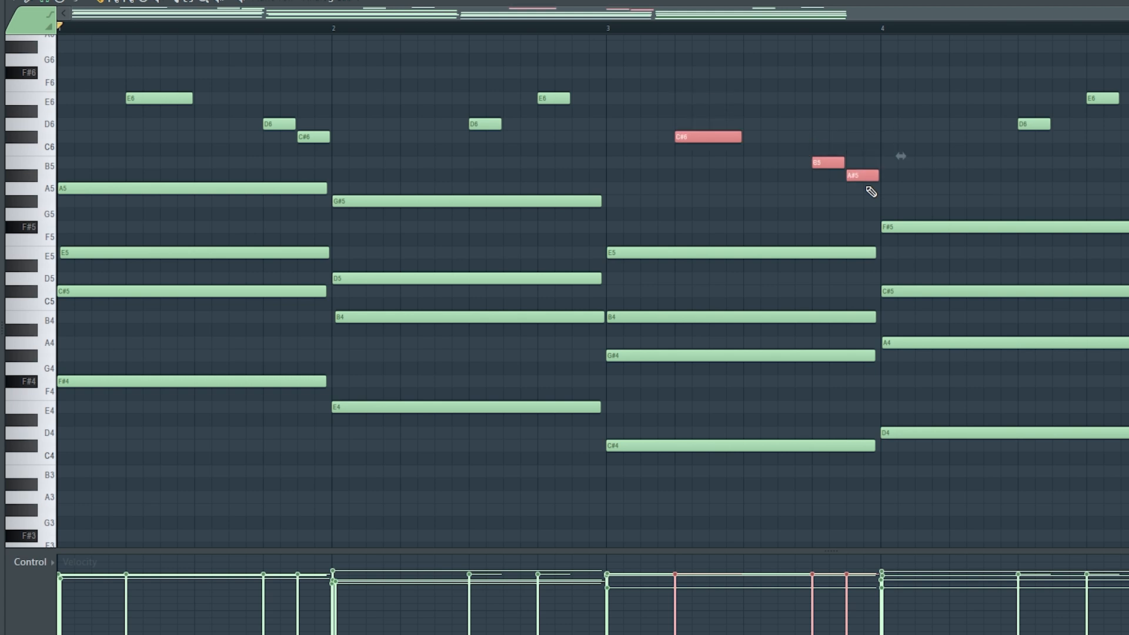
pyautogui.keyDown('ctrl'); pyautogui.click(875, 162); pyautogui.keyUp('ctrl')
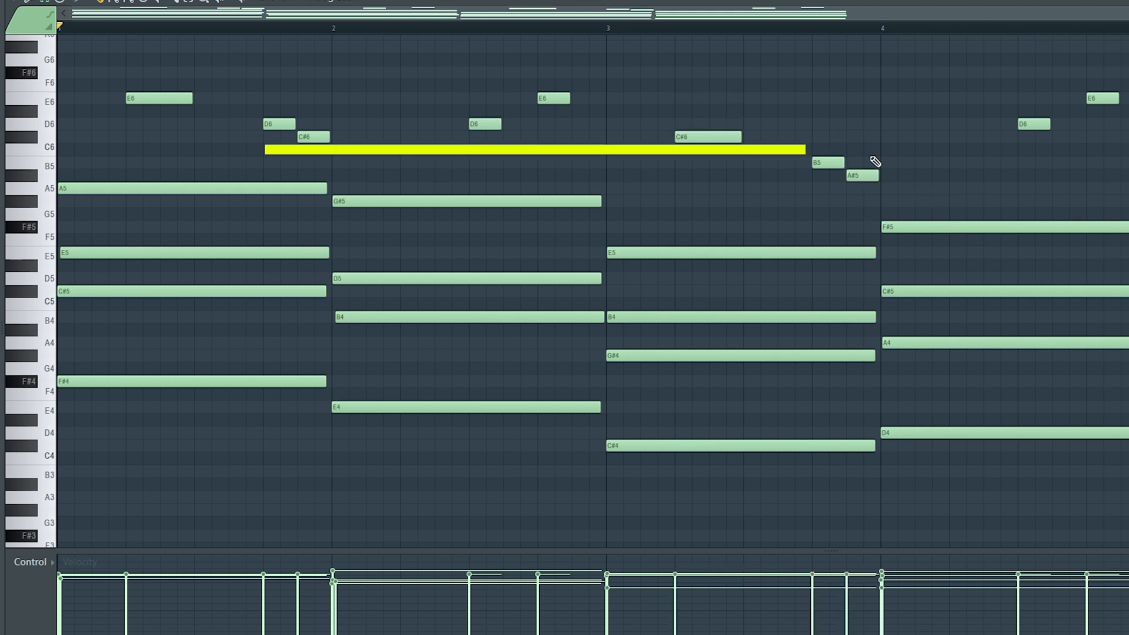
pyautogui.click(859, 175)
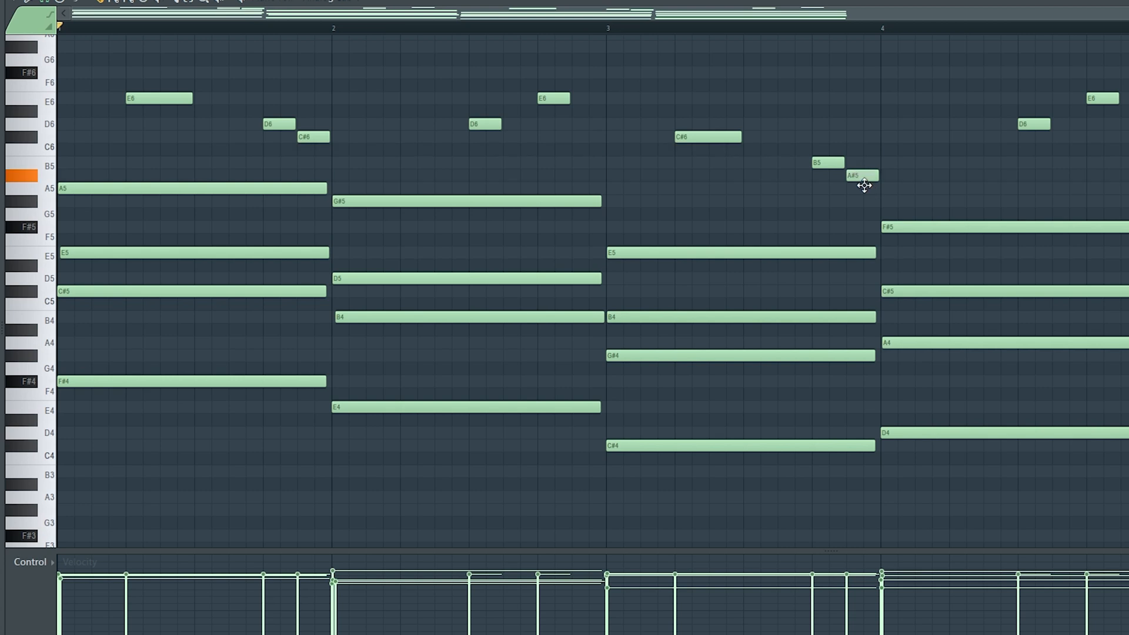
pyautogui.moveTo(863, 185); pyautogui.dragTo(863, 192)
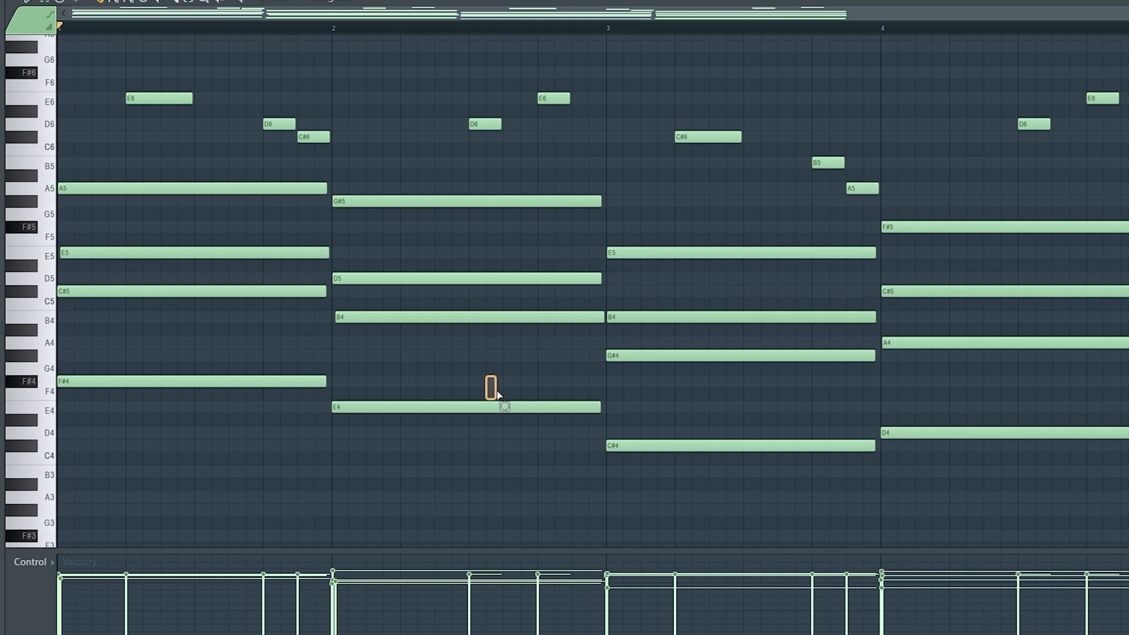
# Lower the two bar 4 melody notes to C#6 and D6, and duplicate the four bars into bars 5 to 8
pyautogui.click(522, 408)
pyautogui.moveTo(455, 65); pyautogui.dragTo(565, 138)
pyautogui.hotkey('ctrl', 'd')
pyautogui.moveTo(1024, 125); pyautogui.dragTo(1025, 137)
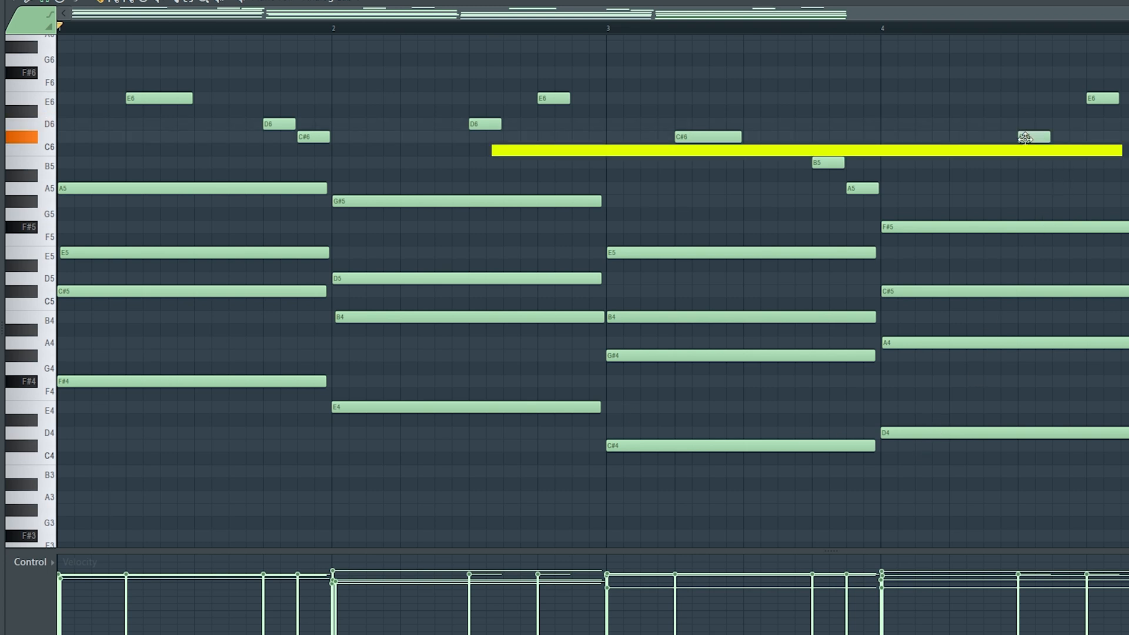
pyautogui.moveTo(1103, 98); pyautogui.dragTo(1105, 126)
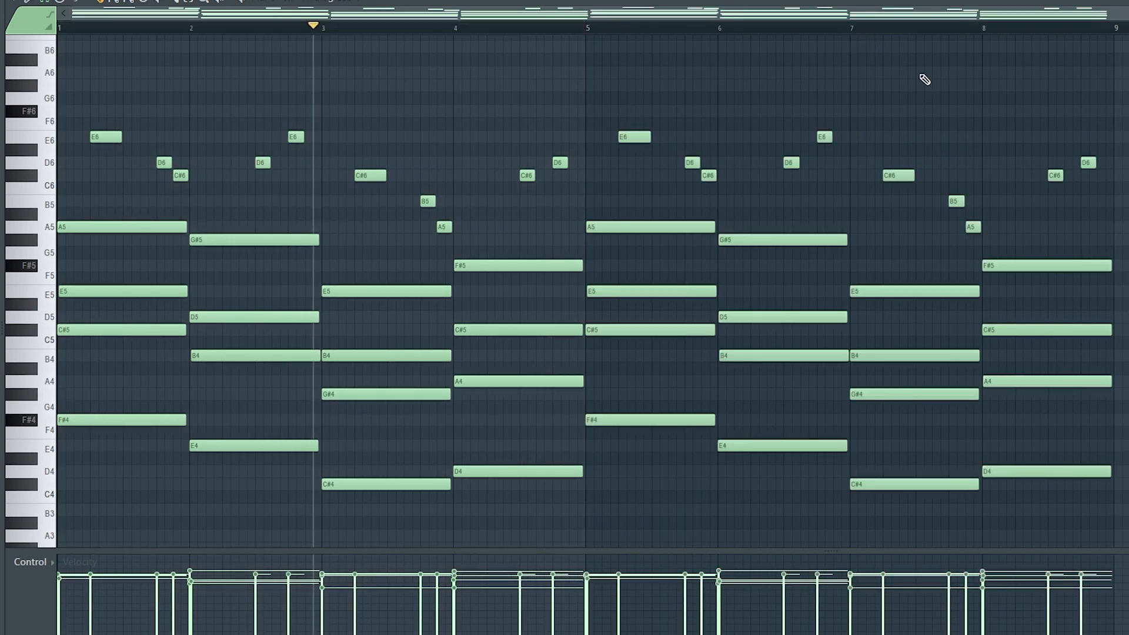
# Vary the bar 8 melody by adding a half-beat E6 on beat 2 and lowering the last note to B5, and play it
pyautogui.click(999, 27)
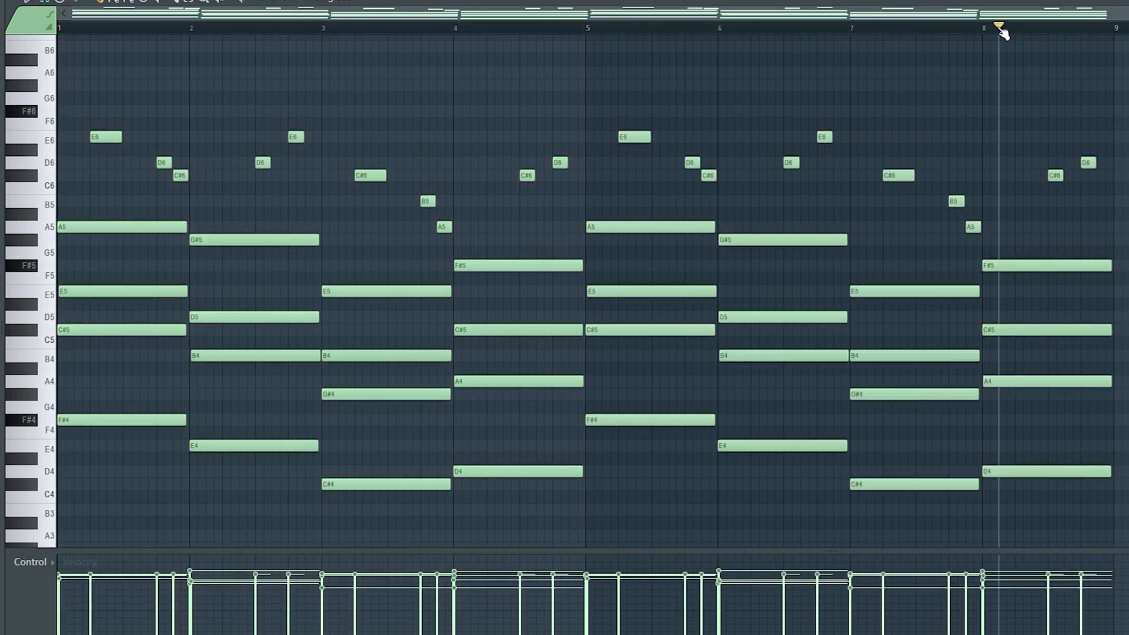
pyautogui.click(1024, 140)
pyautogui.press('space')
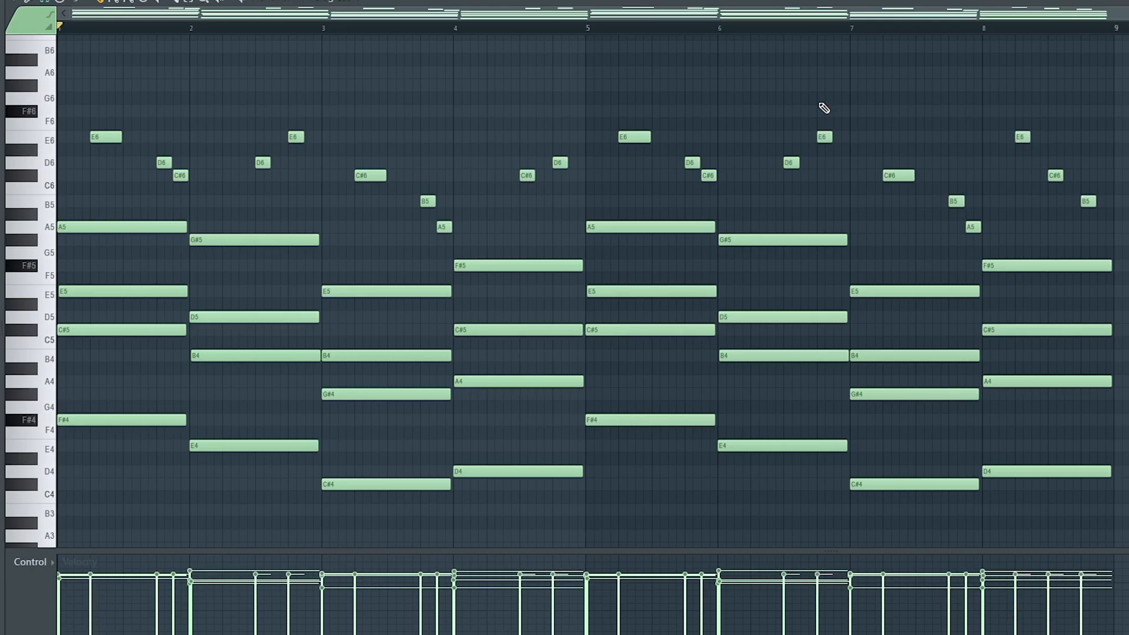
pyautogui.moveTo(822, 105); pyautogui.dragTo(1048, 162)
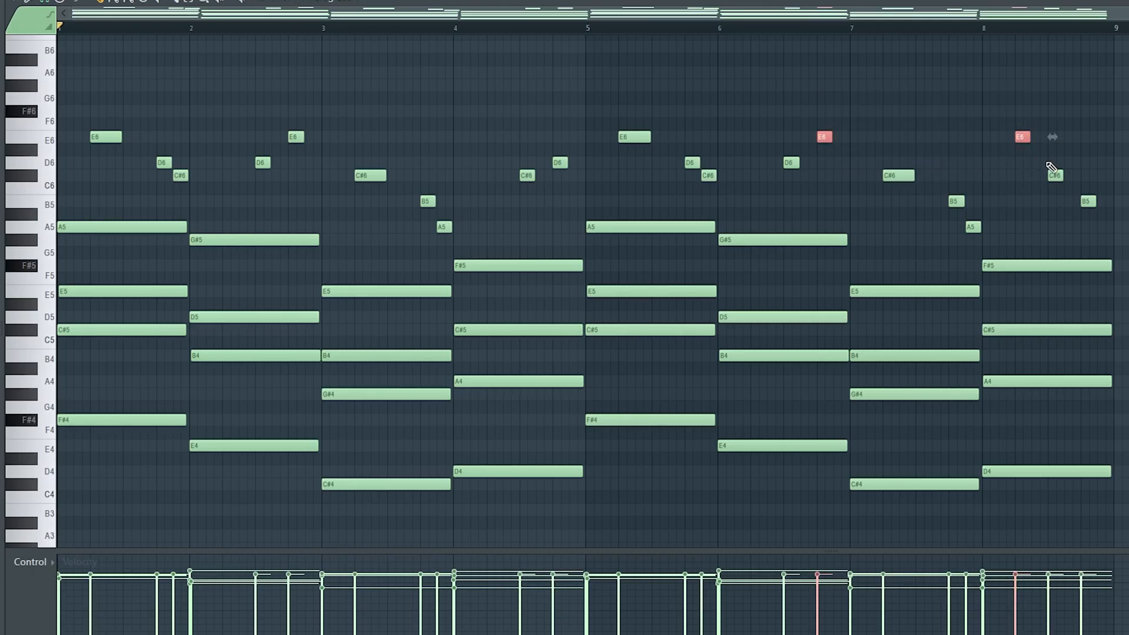
pyautogui.moveTo(1068, 175); pyautogui.dragTo(1064, 150)
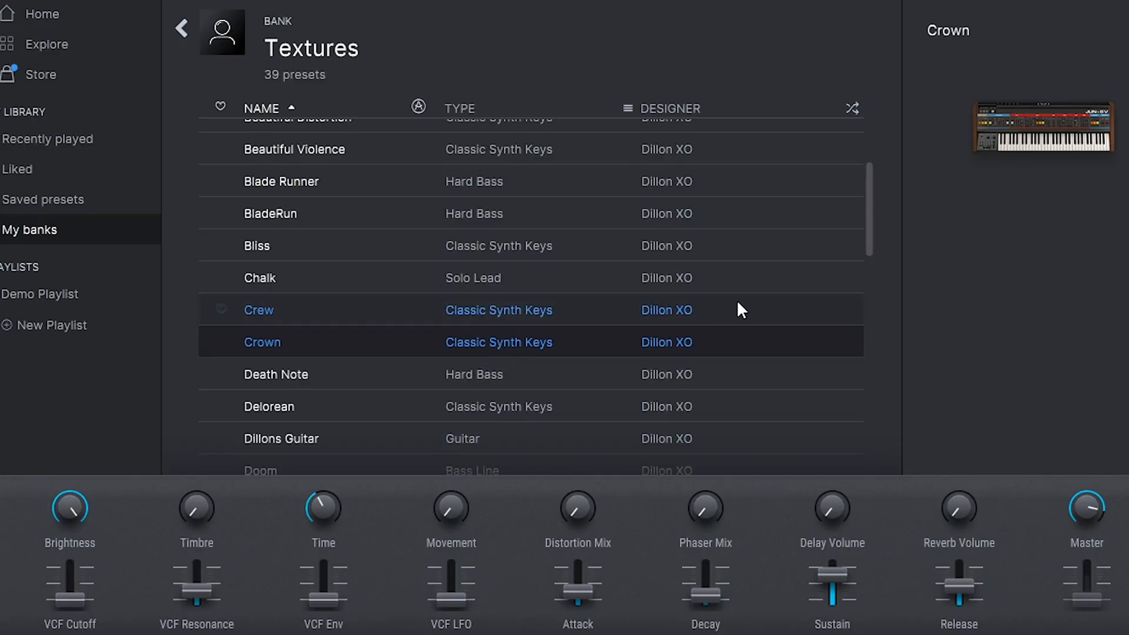
# Copy all chord and melody notes to another channel one octave higher and play them
pyautogui.press('F6')
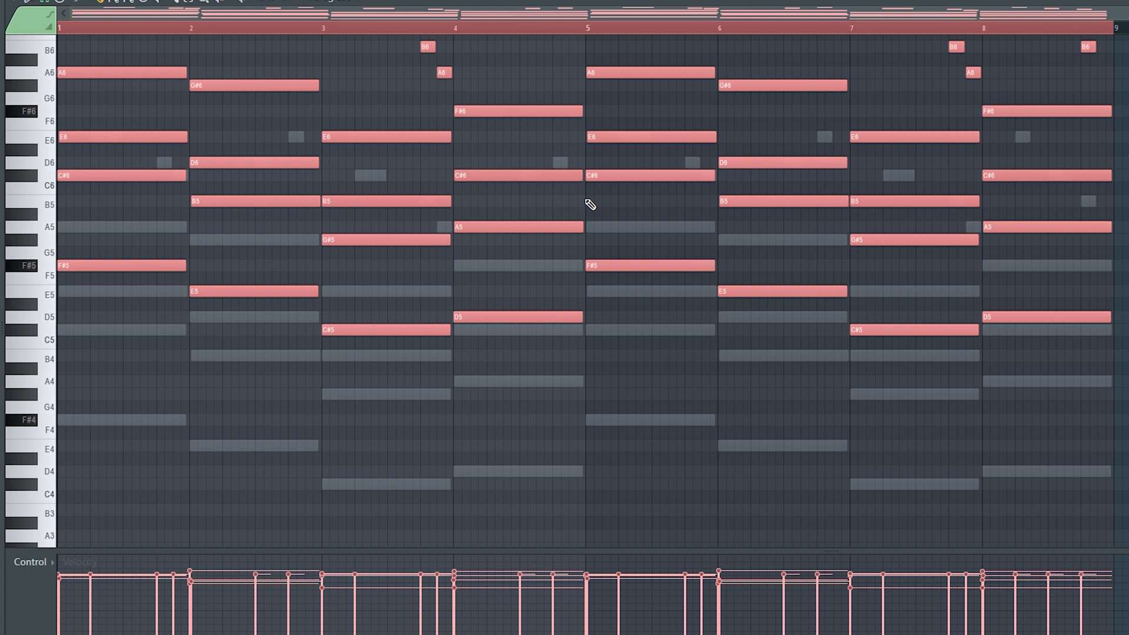
pyautogui.scroll(3, 590, 204)
pyautogui.press('space')
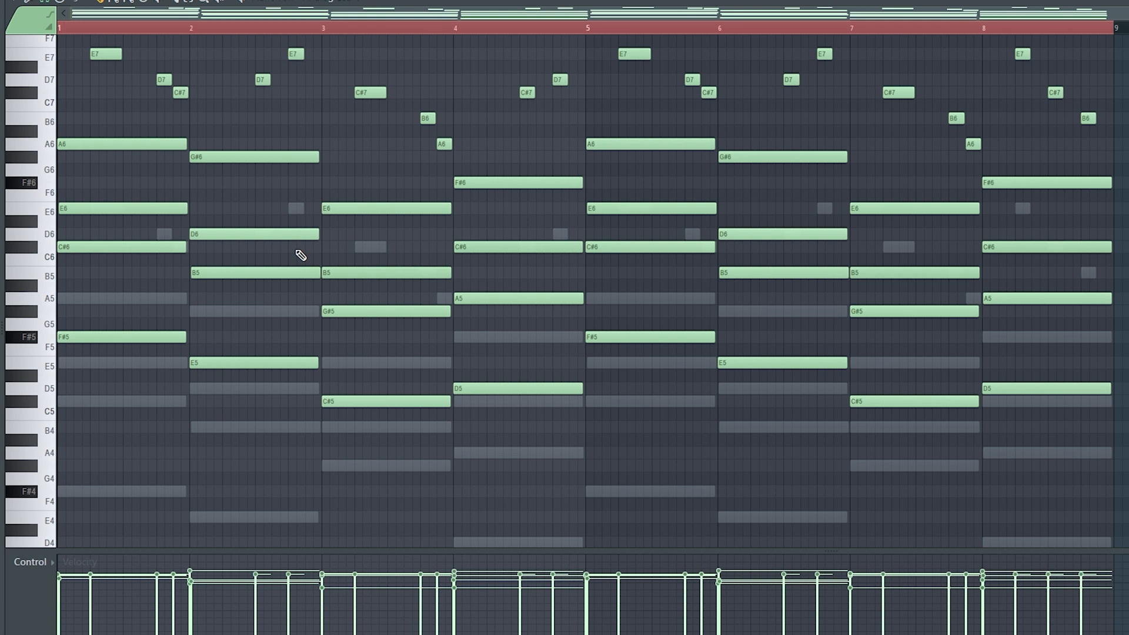
# Delete all melody notes from the octave-higher part, including the short A6 notes ending bars 3 and 7, keeping only the chords
pyautogui.scroll(3, 53, 156)
pyautogui.moveTo(122, 127); pyautogui.dragTo(1101, 224)
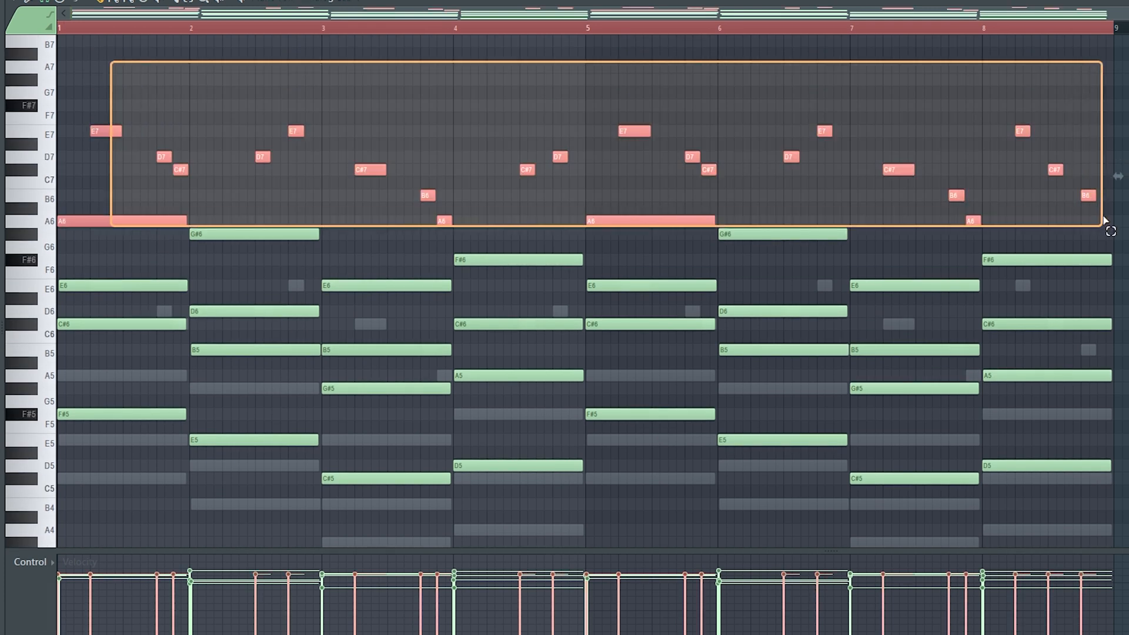
pyautogui.moveTo(75, 75); pyautogui.dragTo(1118, 208)
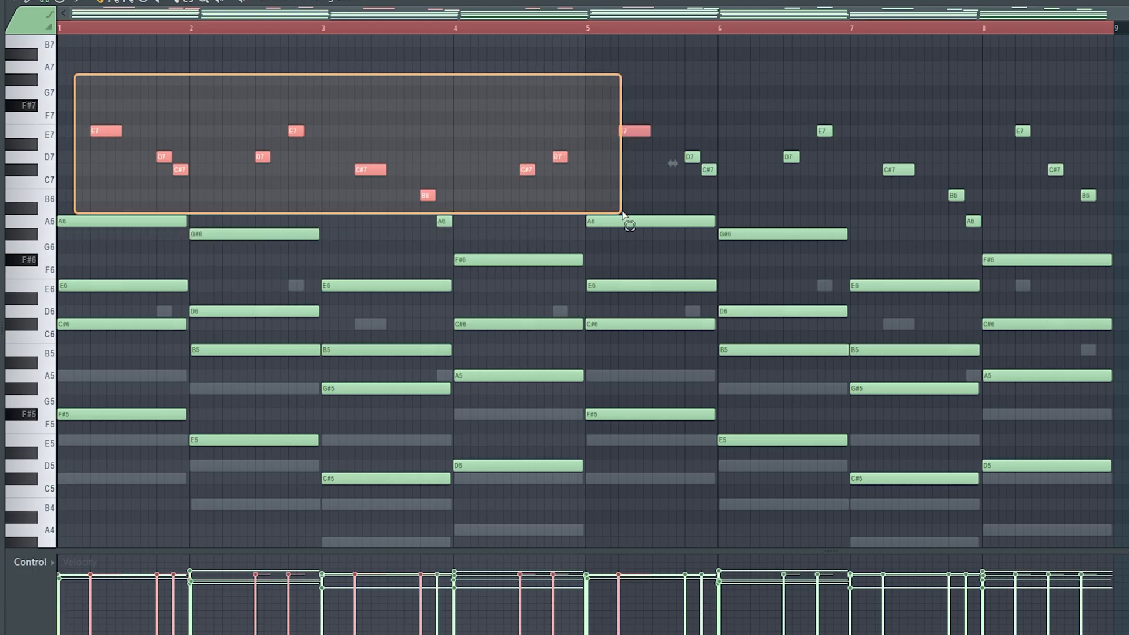
pyautogui.press('Delete')
pyautogui.rightClick(441, 223)
pyautogui.rightClick(971, 221)
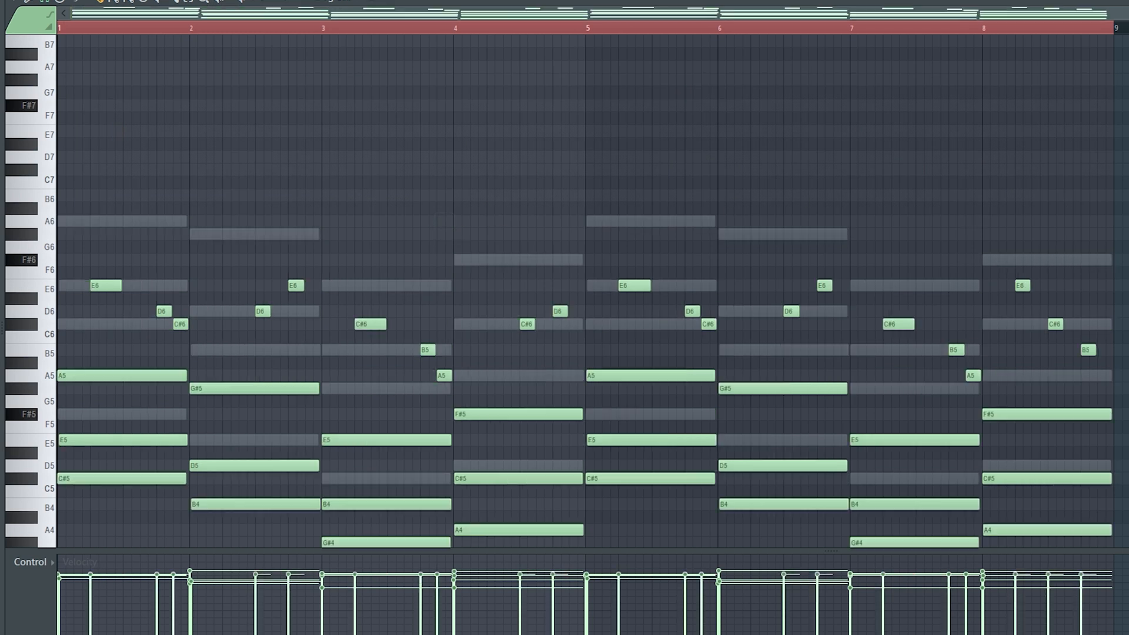
# Move the melody notes out of the original chord part onto their own channel, play them and select them all
pyautogui.moveTo(1126, 376); pyautogui.dragTo(139, 227)
pyautogui.press('Delete')
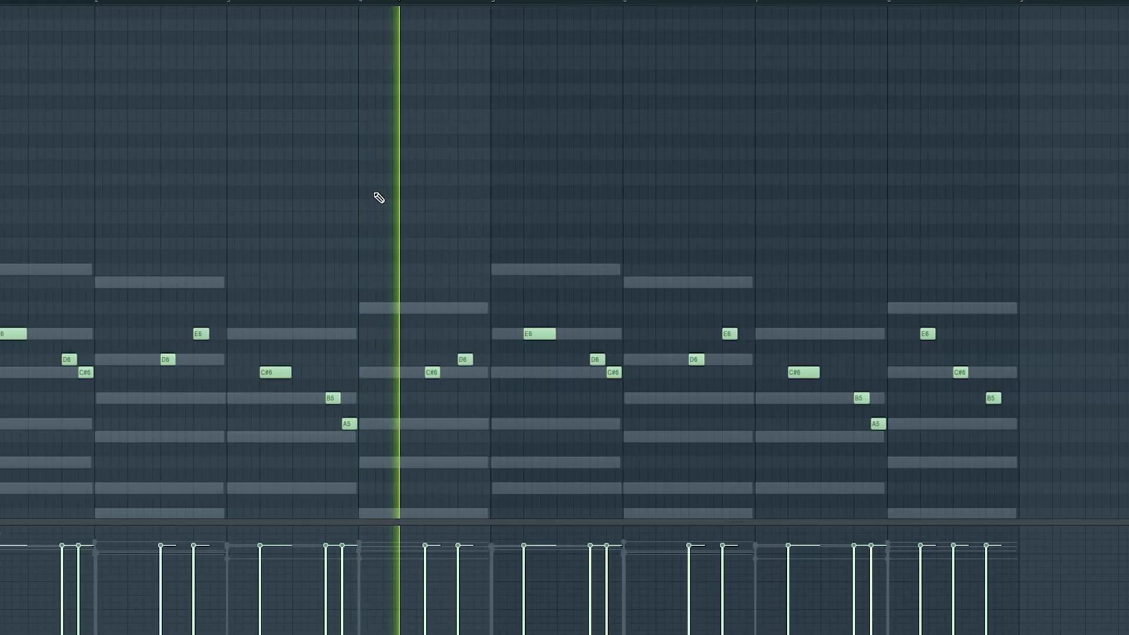
pyautogui.hotkey('ctrl', 'a')
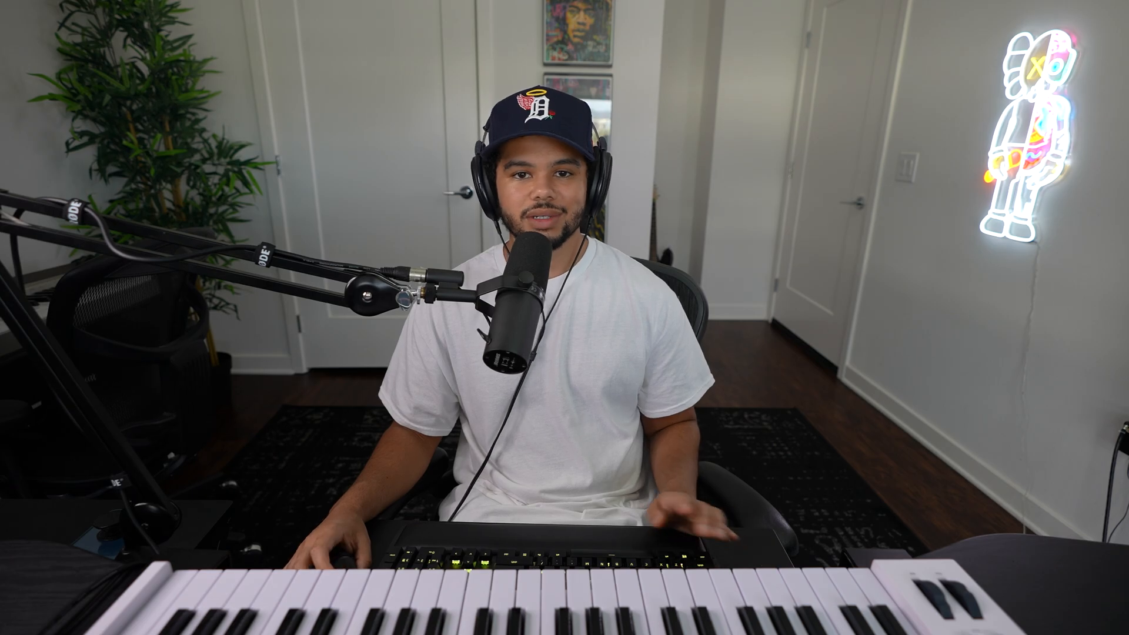